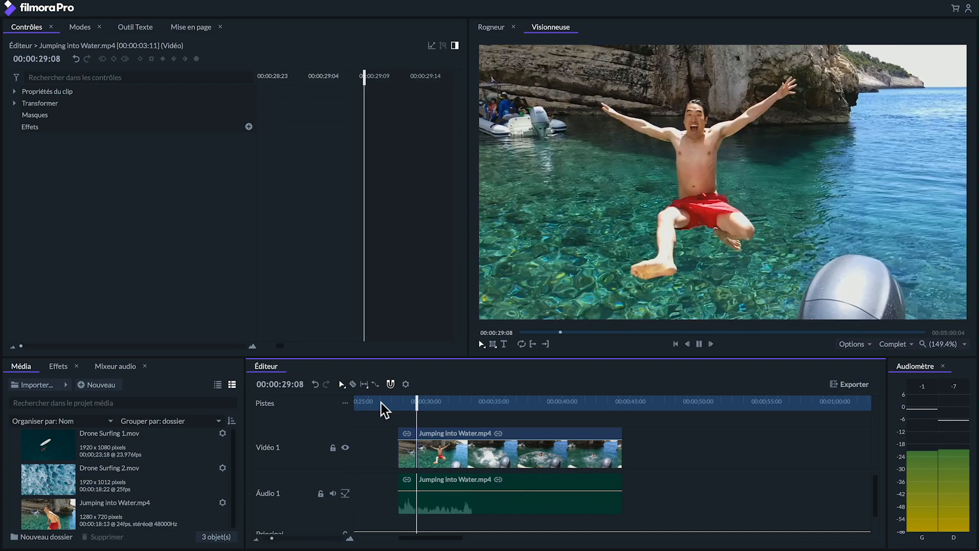
key("space")
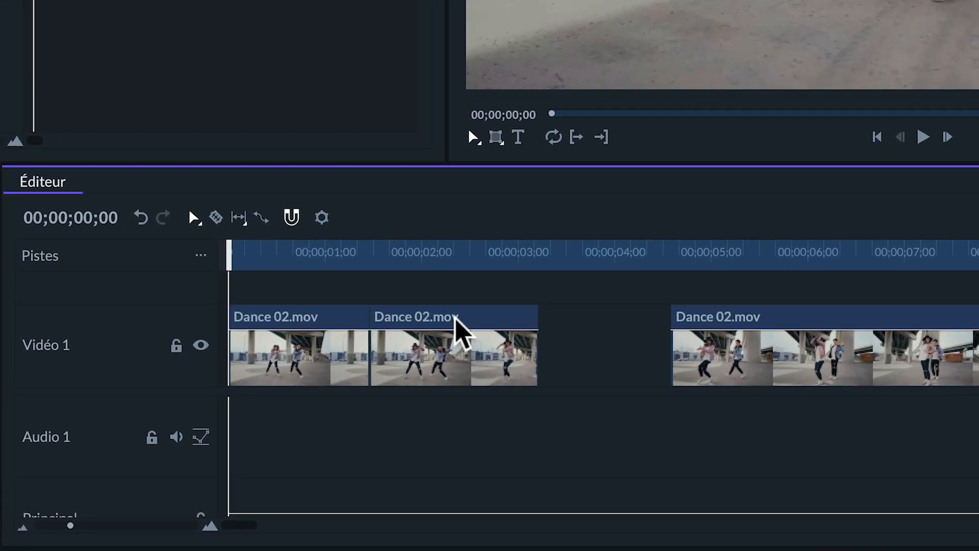
- Slow down the second Dance 02.mov clip by rate-stretching its end to about 4.3 seconds, and play back the result
left_click(455, 318)
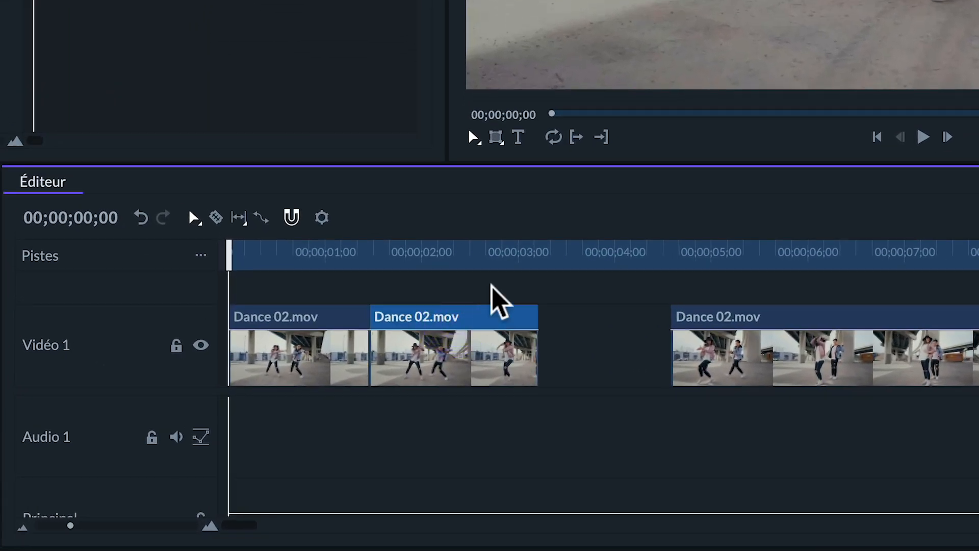
key("r")
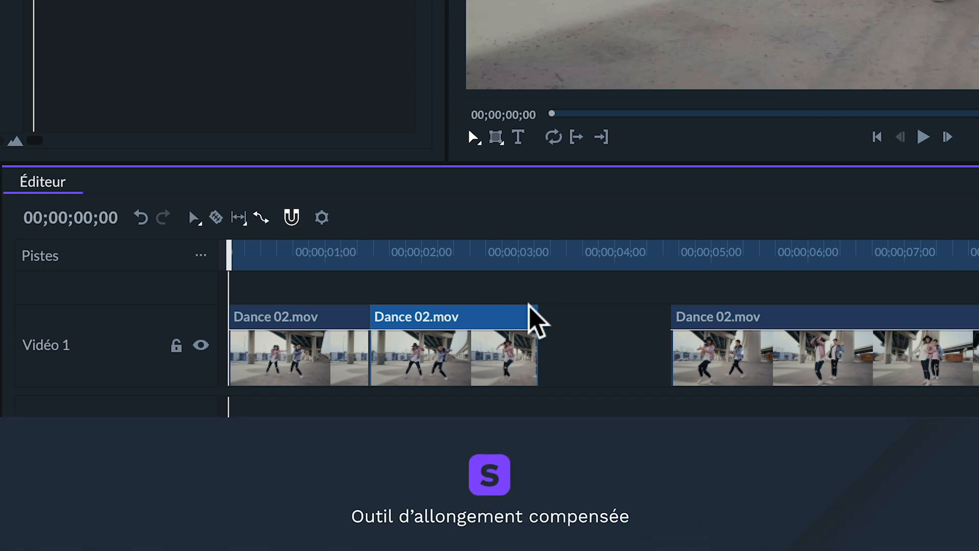
left_click_drag(552, 350, 653, 350)
key("space")
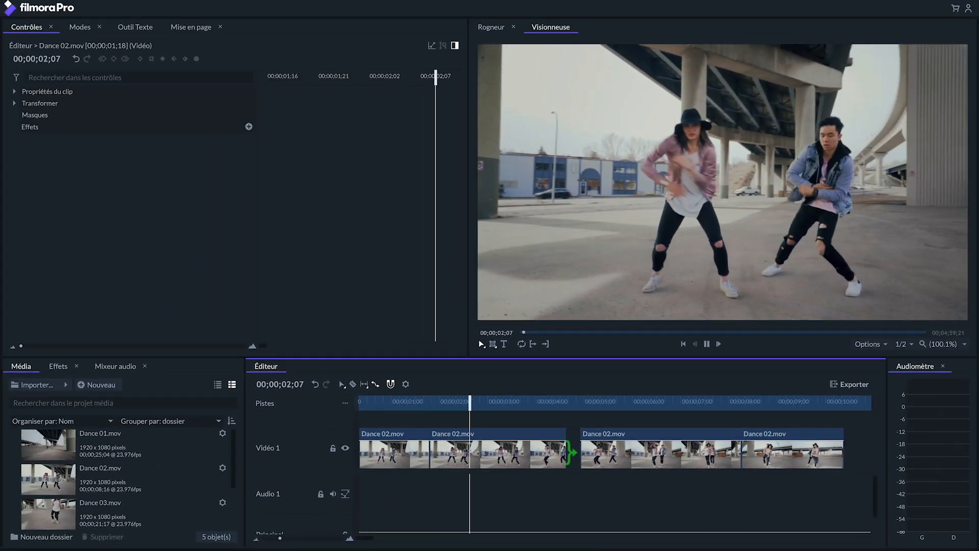
key("space")
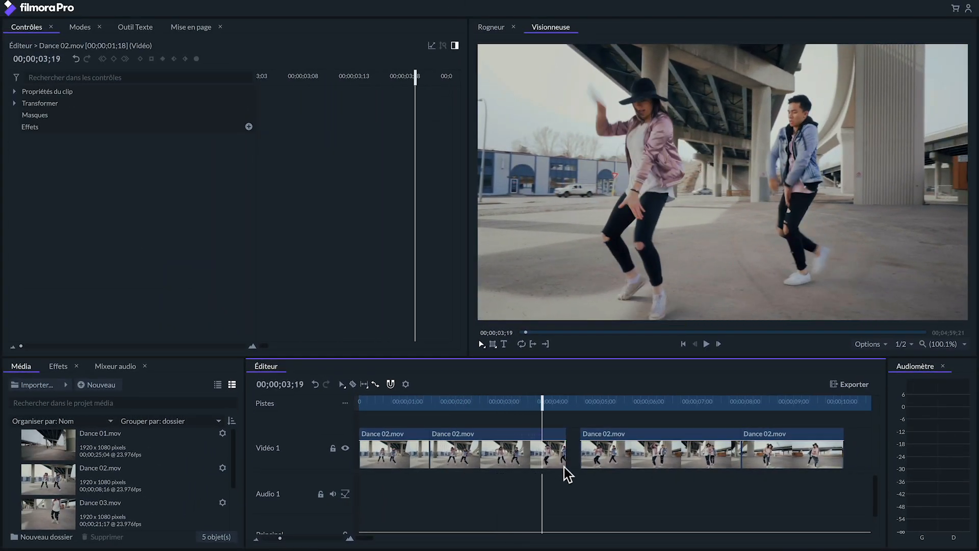
- Speed up the second Dance 02.mov clip by rate-stretching its end back to about 2.7 seconds, and preview it
left_click_drag(564, 458, 490, 458)
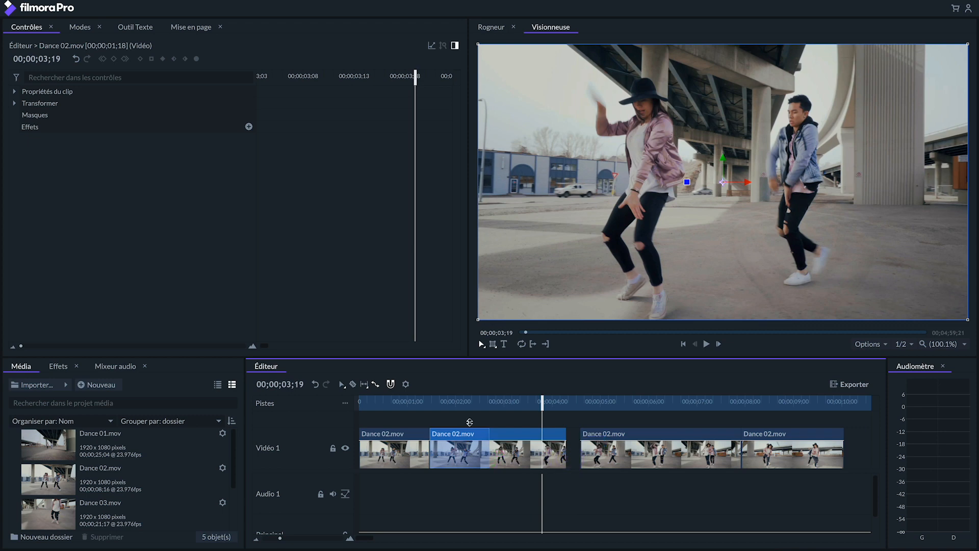
left_click(412, 401)
key("space")
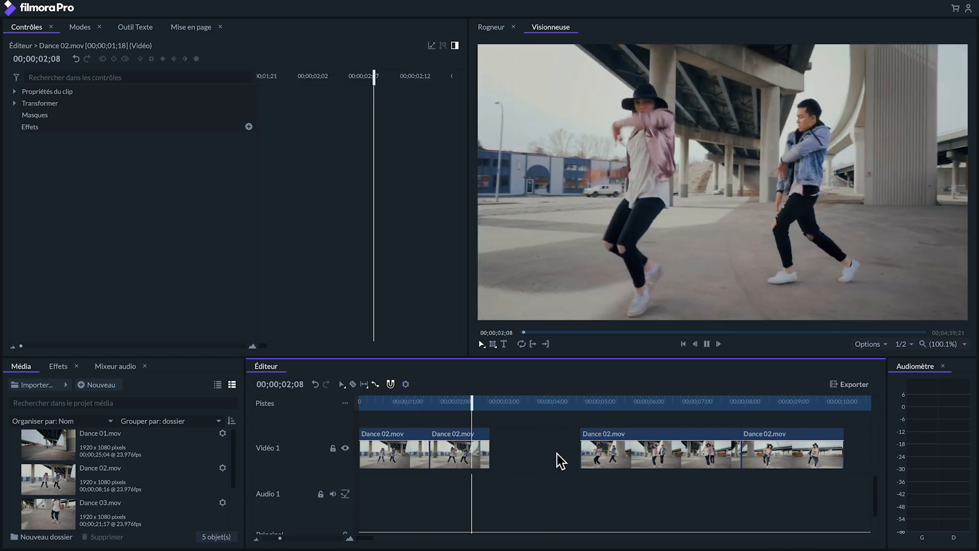
key("space")
- Undo both rate stretches of the second Dance 02.mov clip and shift the two following clips to start at about 5 seconds
key("ctrl+z")
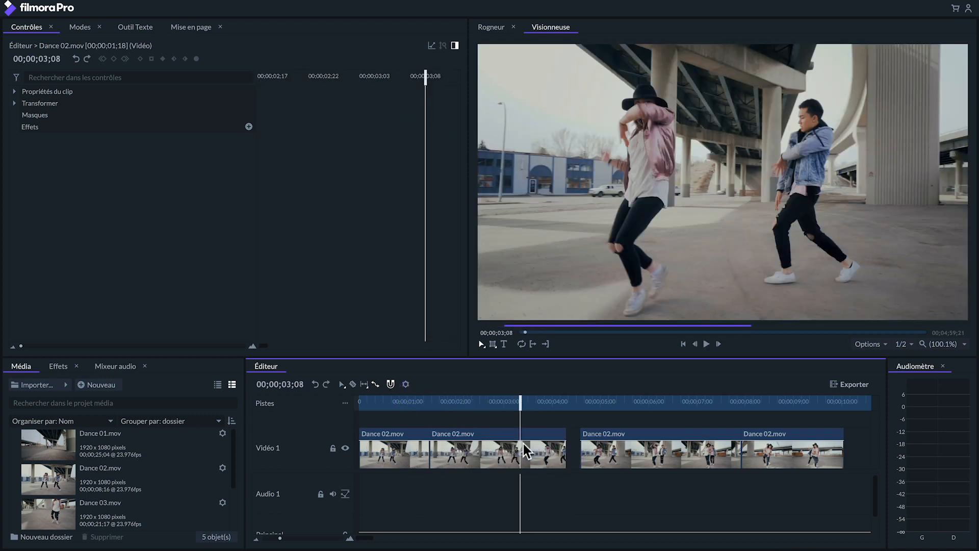
key("ctrl+y")
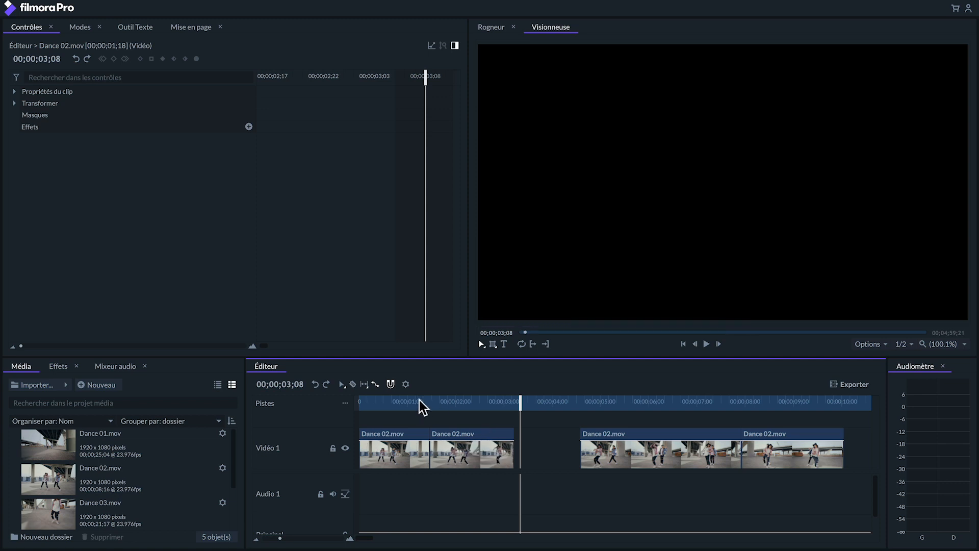
left_click(423, 401)
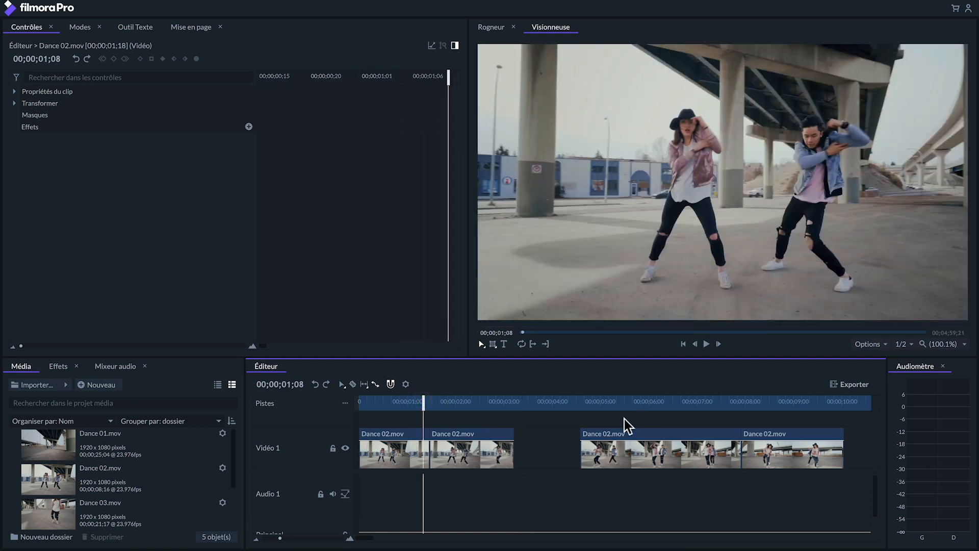
key("ctrl+y")
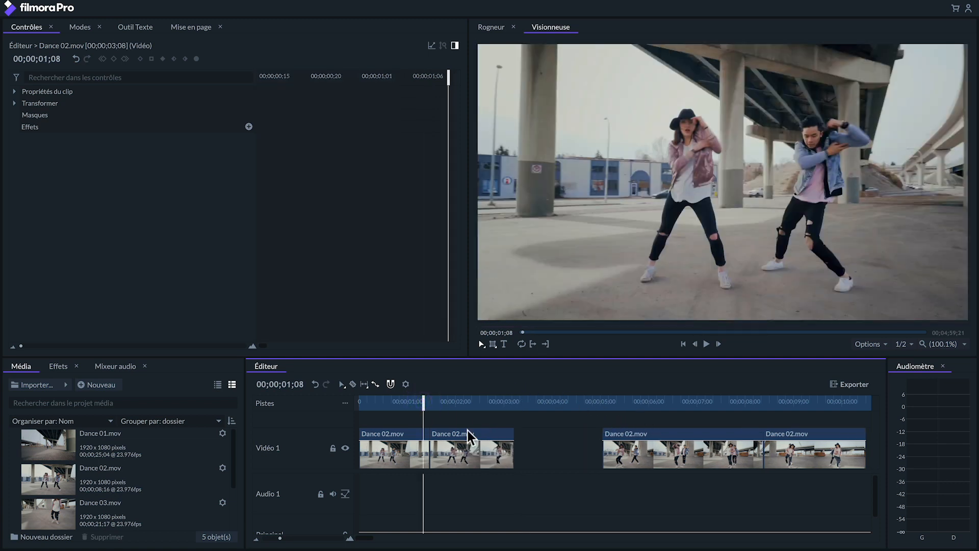
- Set the second Dance 02.mov clip's speed to 40 % and play the timeline
left_click(467, 432)
right_click(491, 439)
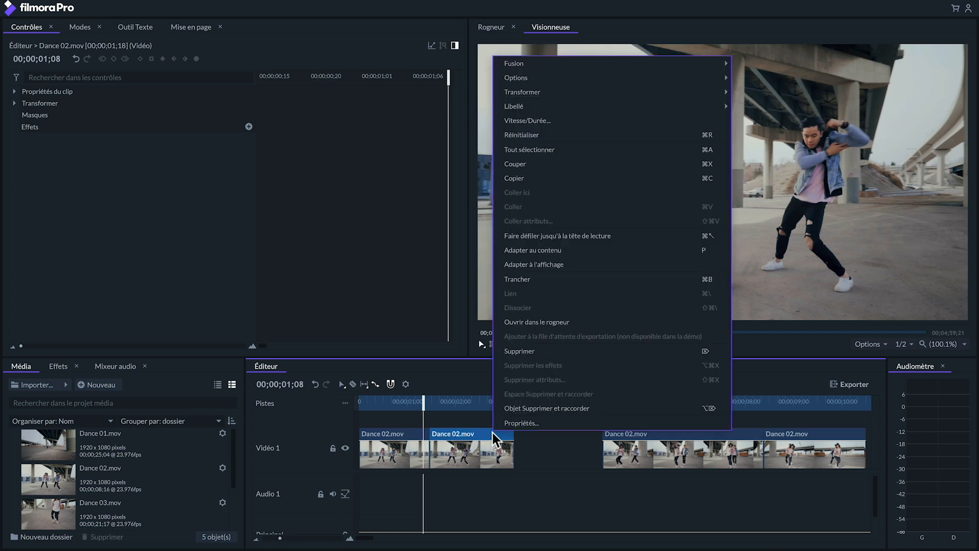
left_click(519, 120)
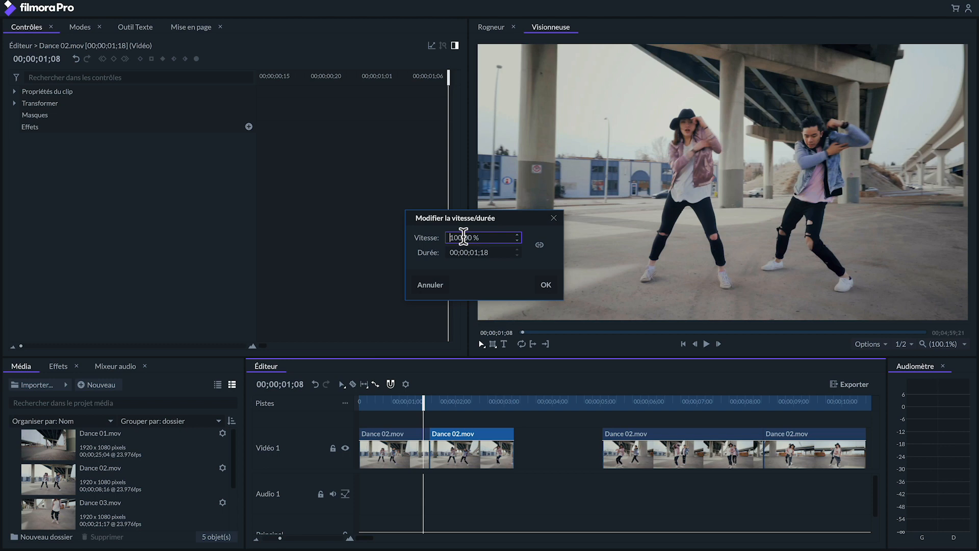
left_click_drag(463, 236, 432, 236)
type("40")
key("Return")
key("space")
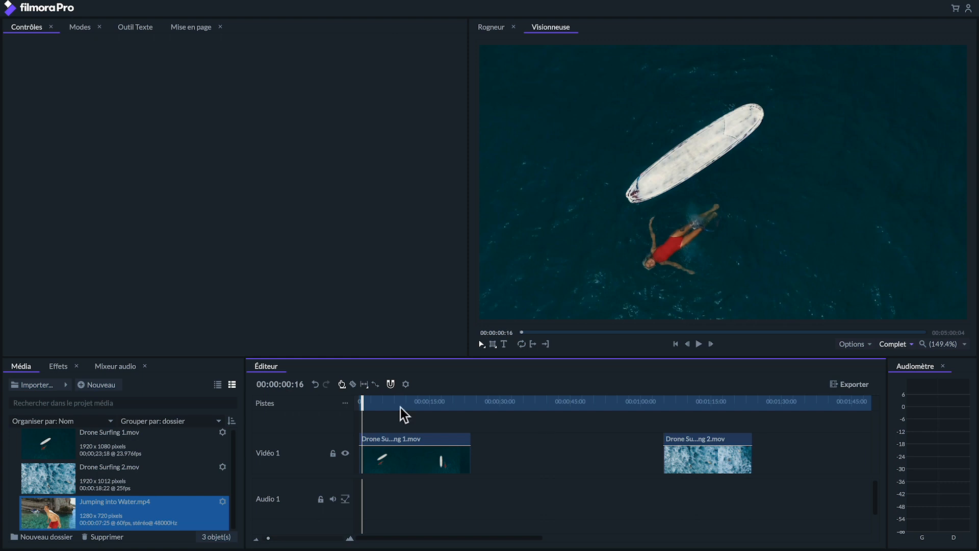
- Check the frame rate in the surfing project's settings
left_click(406, 385)
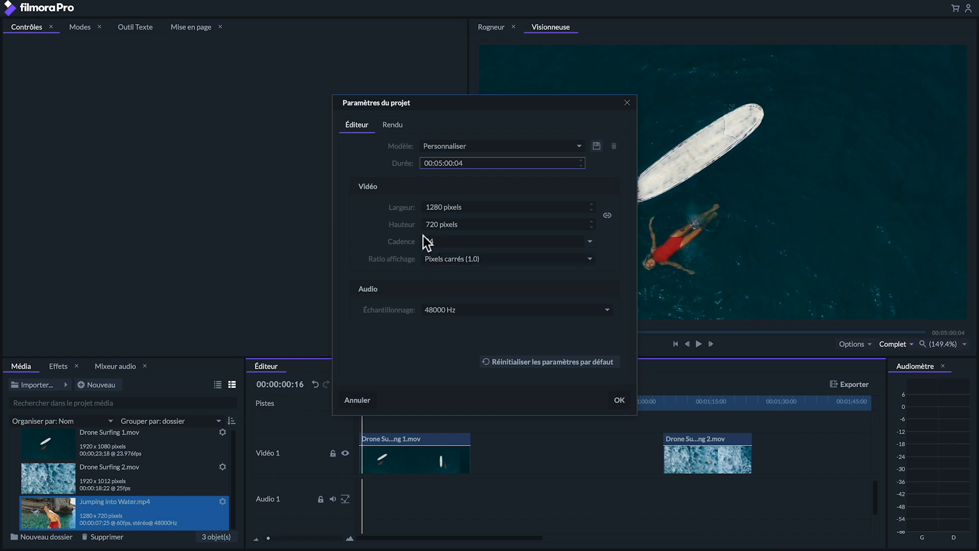
left_click(618, 401)
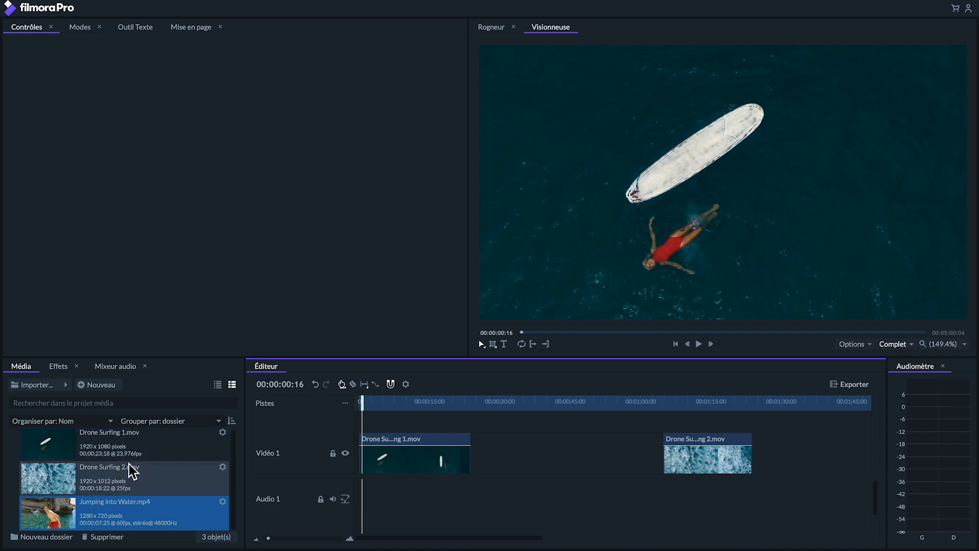
- Try Jumping into Water.mp4 between the two Drone Surfing clips at about 26 seconds, play it, and remove it from the timeline
left_click_drag(48, 521, 481, 460)
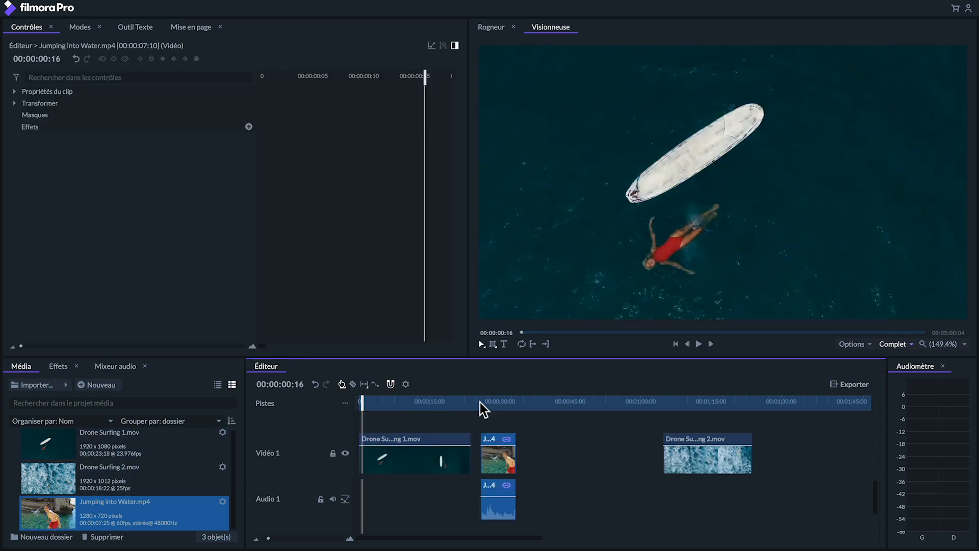
left_click(481, 402)
key("space")
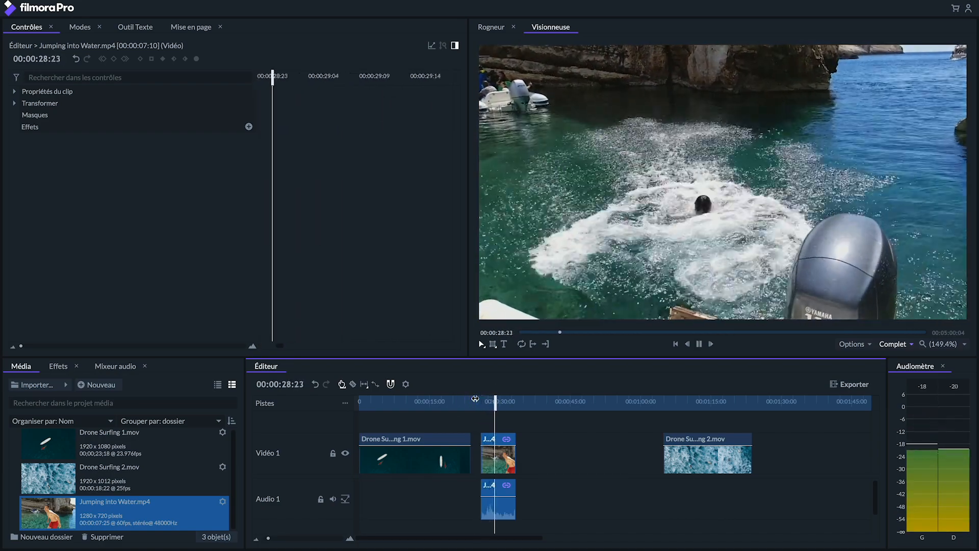
key("space")
left_click(508, 447)
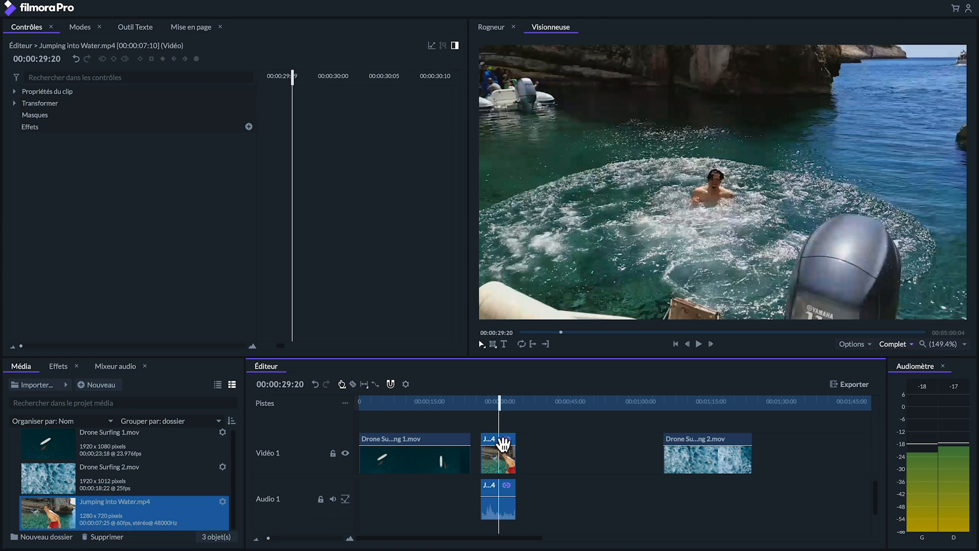
key("Delete")
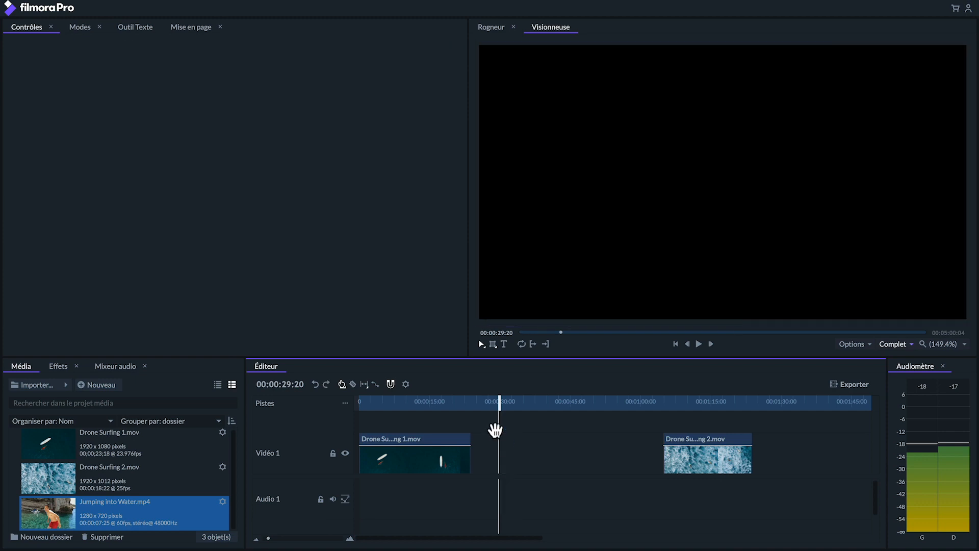
- Override the file frame rate of Jumping into Water.mp4 in its media properties and set it to 24
left_click(222, 502)
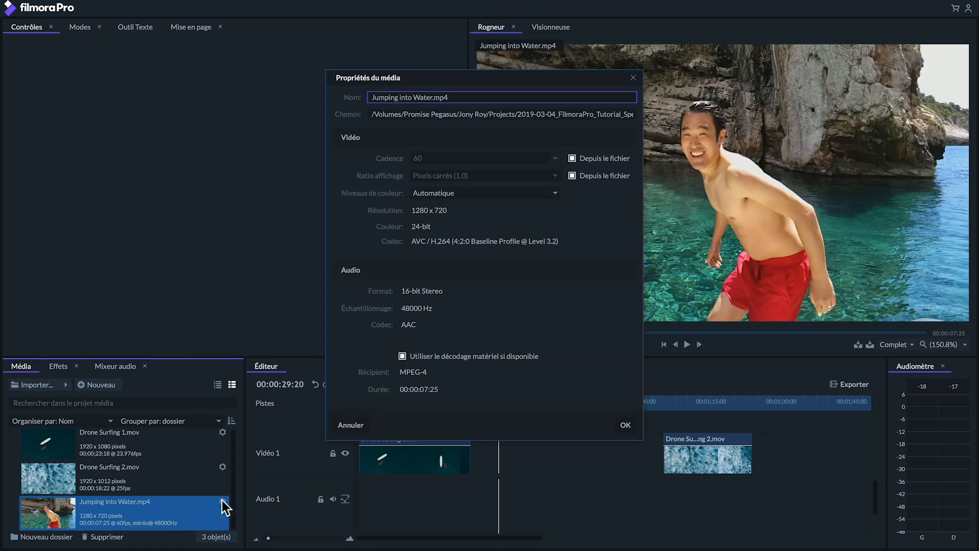
left_click(572, 158)
left_click(553, 158)
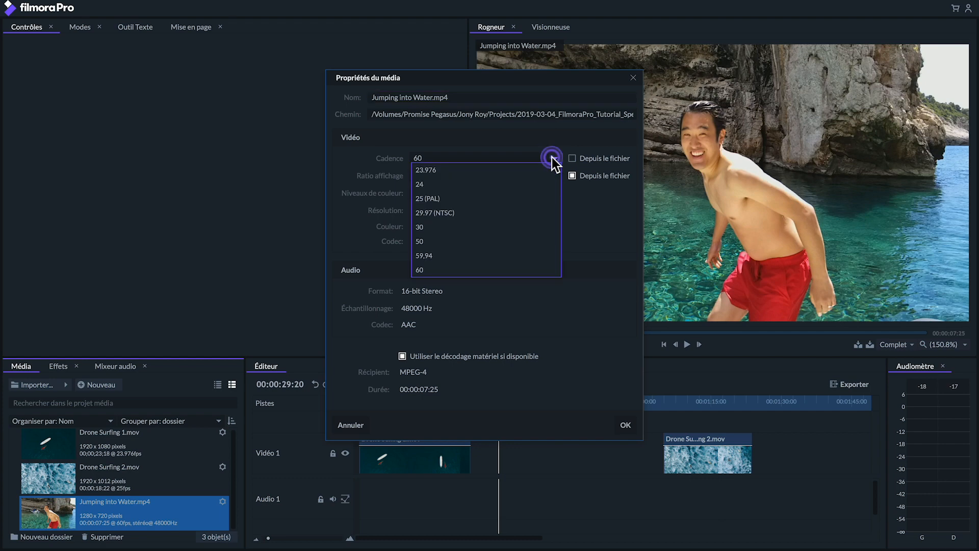
left_click(540, 179)
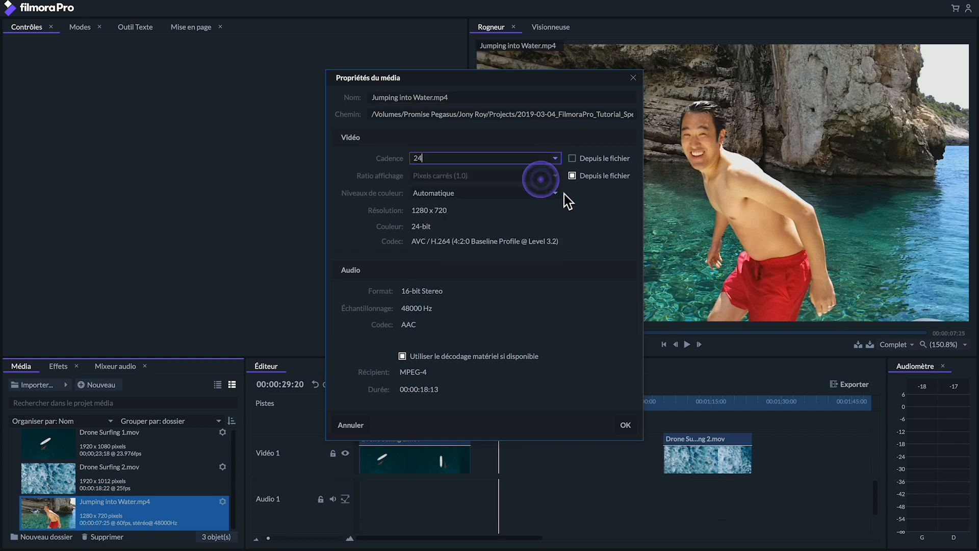
left_click(629, 424)
- Place Jumping into Water.mp4 on the Vidéo 1 track at about 26 seconds and play it from its start
left_click_drag(45, 515, 485, 445)
left_click(485, 401)
key("space")
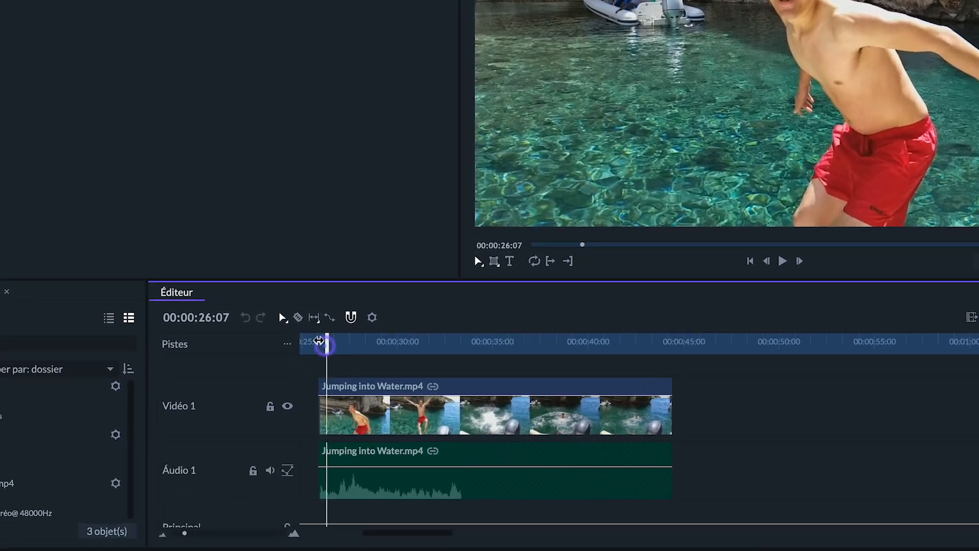
- Slice the Jumping into Water.mp4 clip at 00:00:29:08, during the jump
left_click_drag(319, 341, 340, 258)
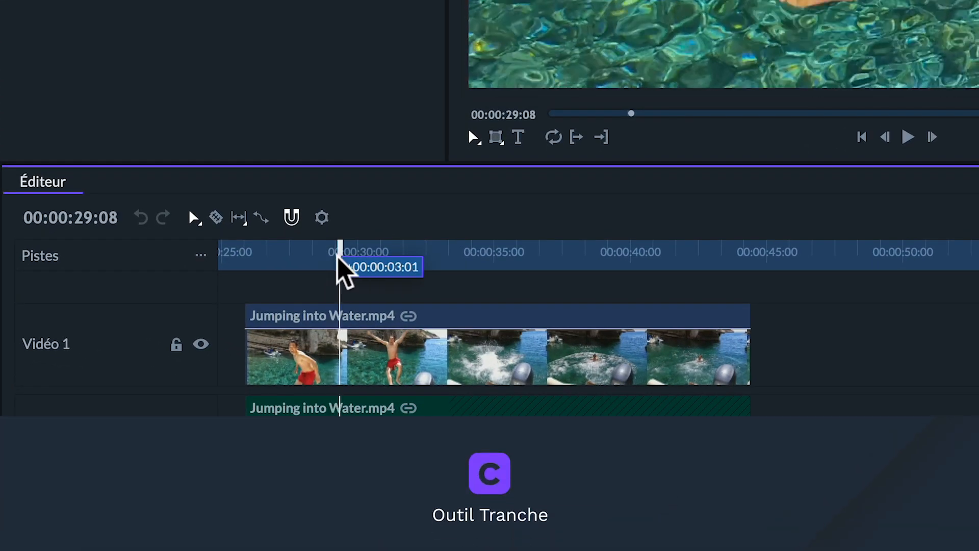
key("c")
left_click(340, 308)
key("v")
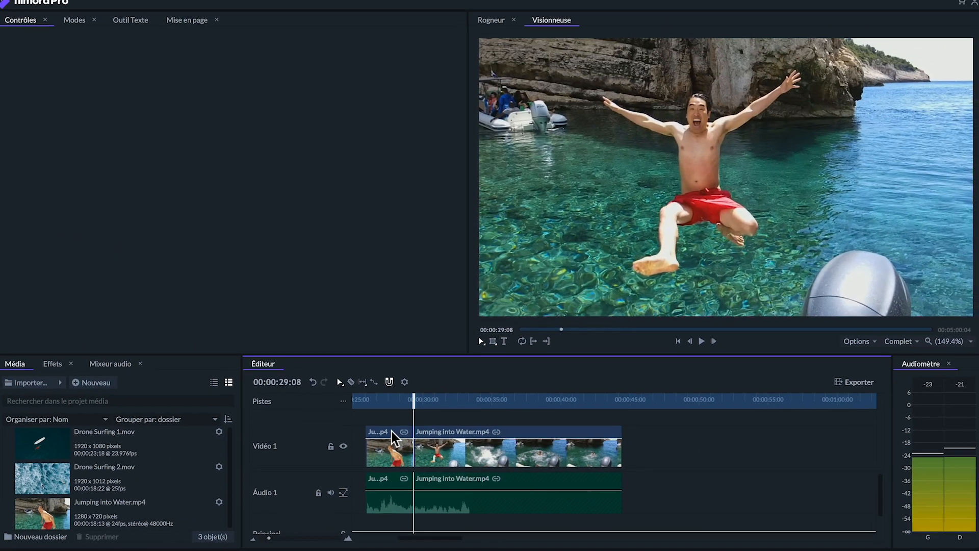
- Set the speed of the first piece of Jumping into Water.mp4 to 250 %
right_click(309, 332)
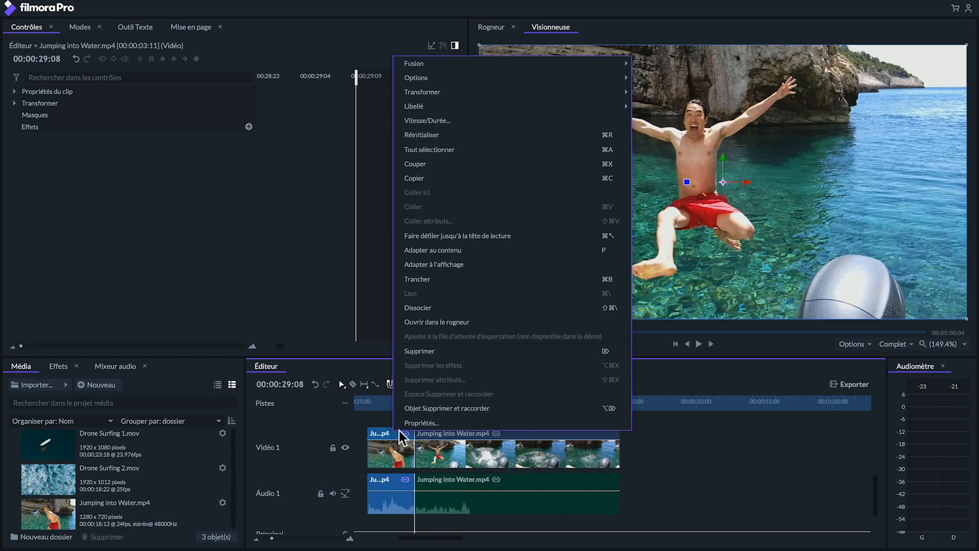
left_click(452, 121)
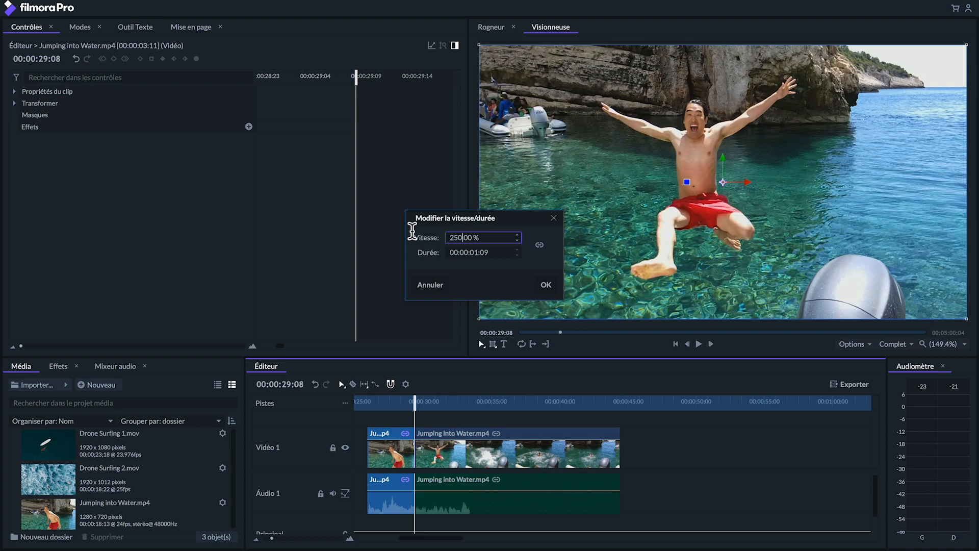
key("Return")
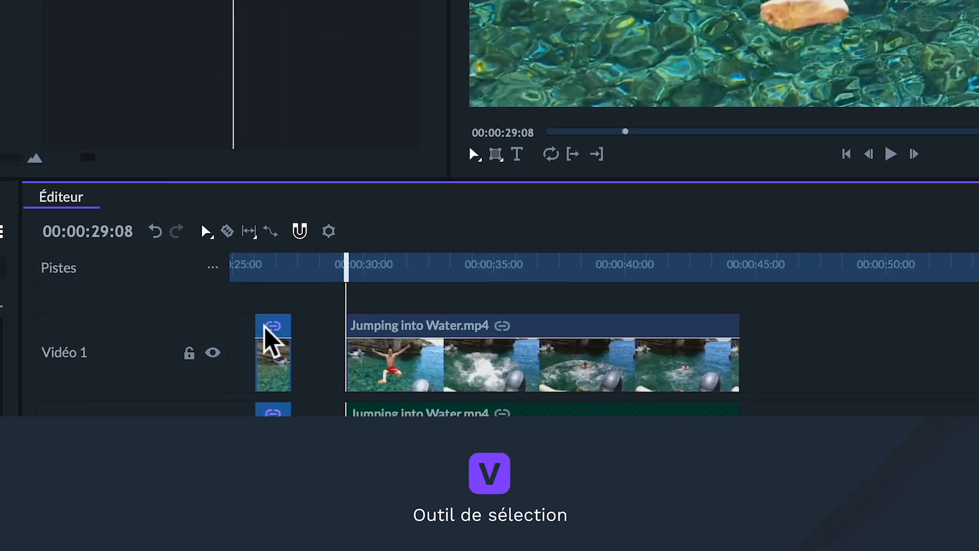
- Move the shortened first piece against the start of the second piece and play back the cut
left_click(380, 434)
left_click_drag(272, 318, 313, 320)
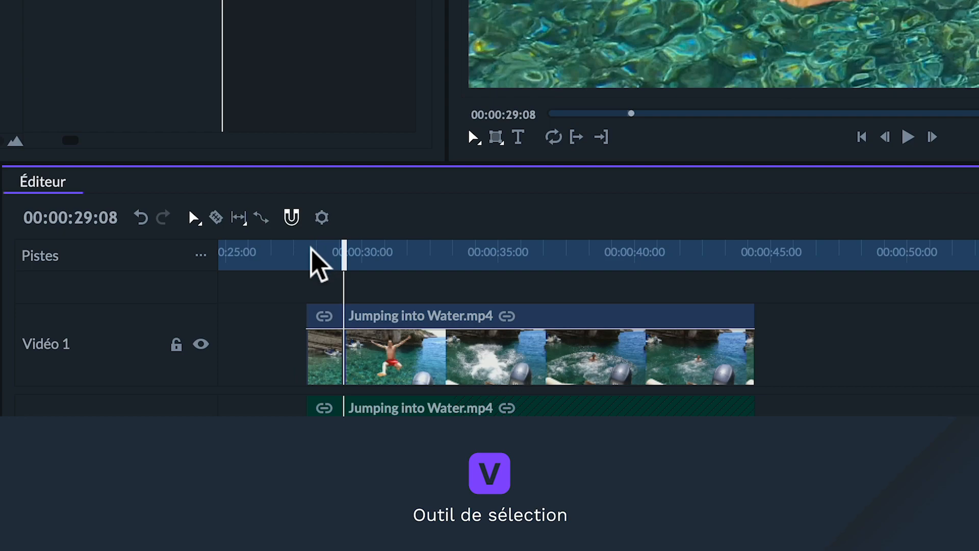
left_click(312, 254)
key("space")
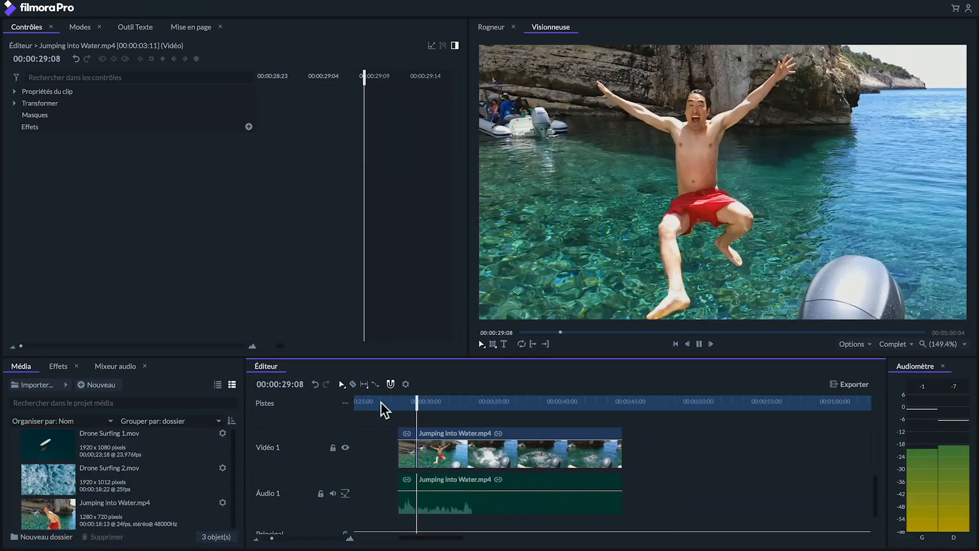
key("space")
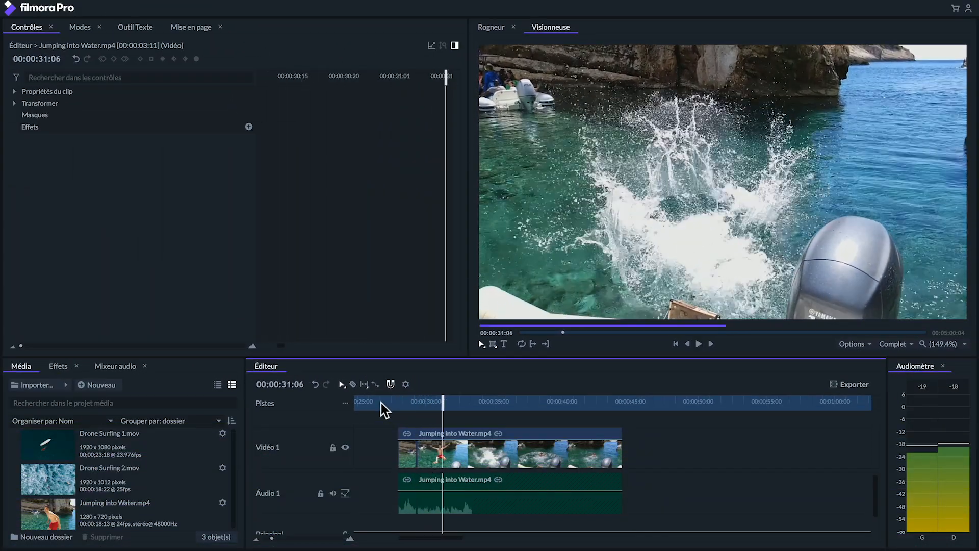
- Undo the move, speed change and slice made to the Jumping into Water.mp4 clip
key("ctrl+z")
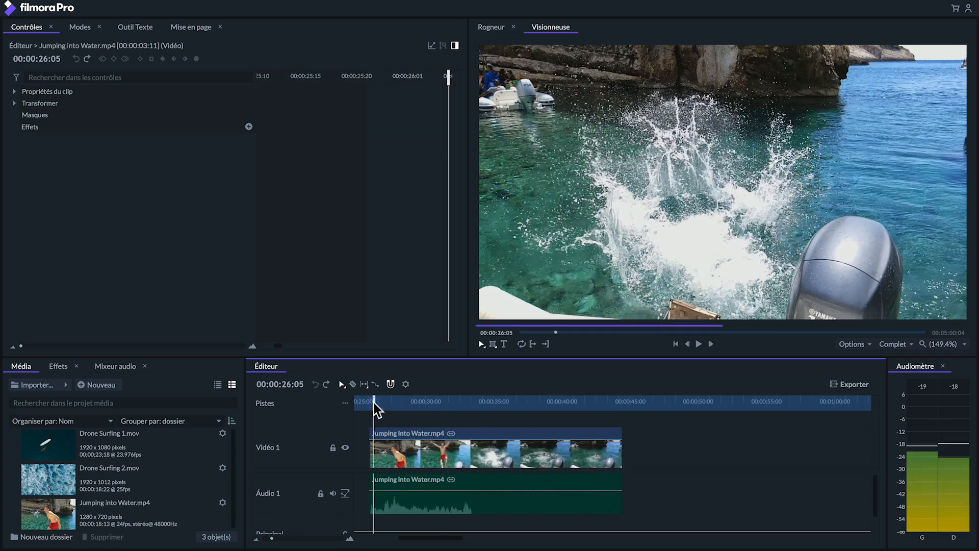
- Apply the Vitesse effect from the Temporel folder to the Jumping into Water.mp4 clip
left_click(374, 403)
left_click(64, 369)
scroll(63, 450, "down", 1)
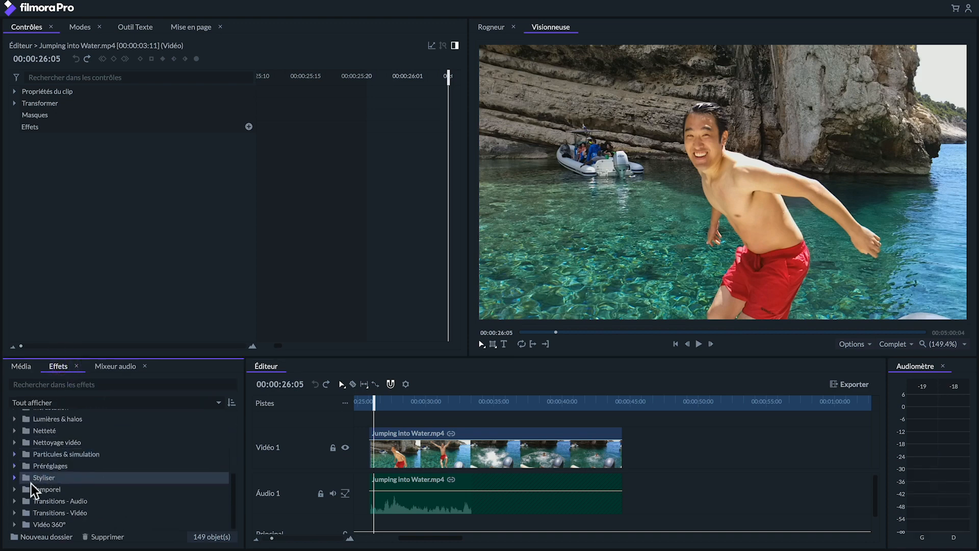
left_click(14, 487)
scroll(109, 466, "down", 2)
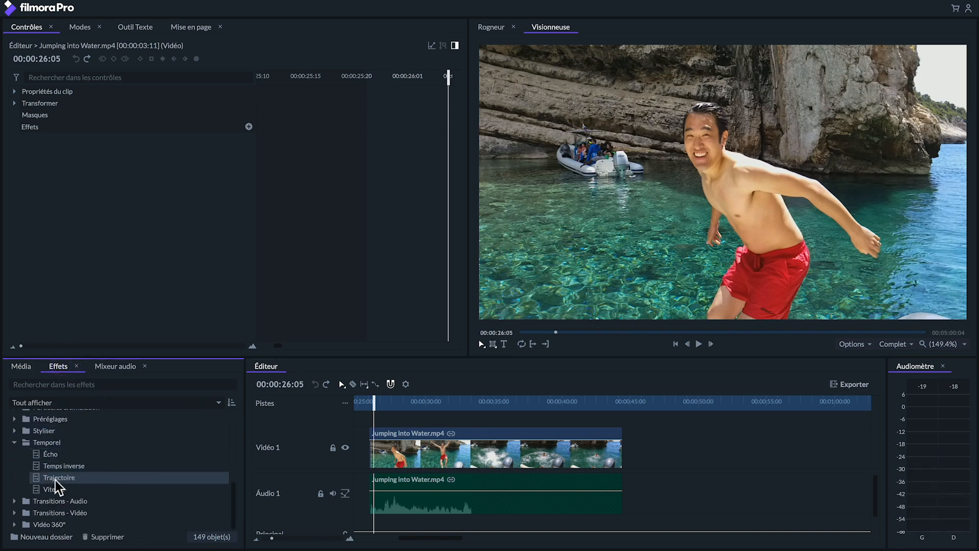
left_click_drag(34, 491, 443, 439)
scroll(497, 438, "right", 2)
scroll(497, 438, "left", 1)
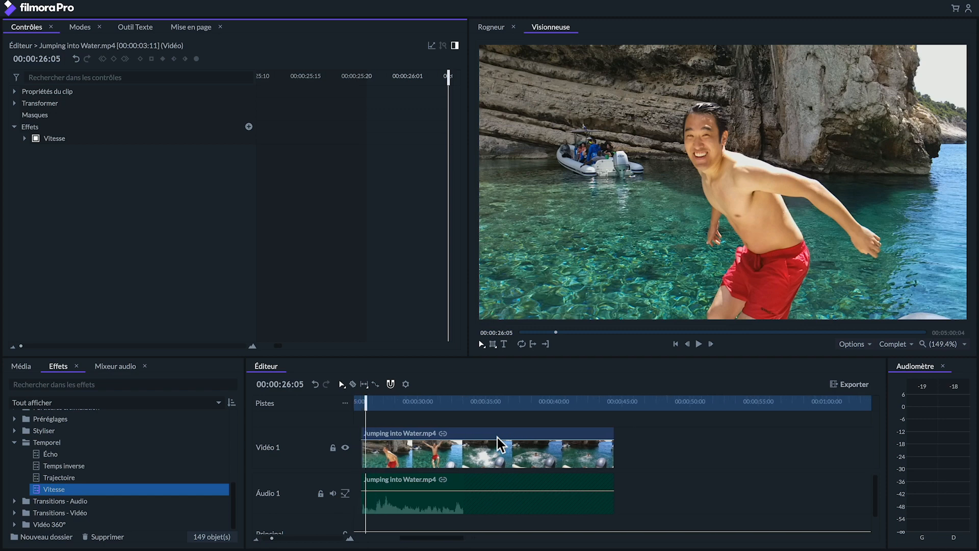
- Set the Vitesse effect's speed to 2.50 and add a keyframe for it at 00:00:27:04
left_click(24, 138)
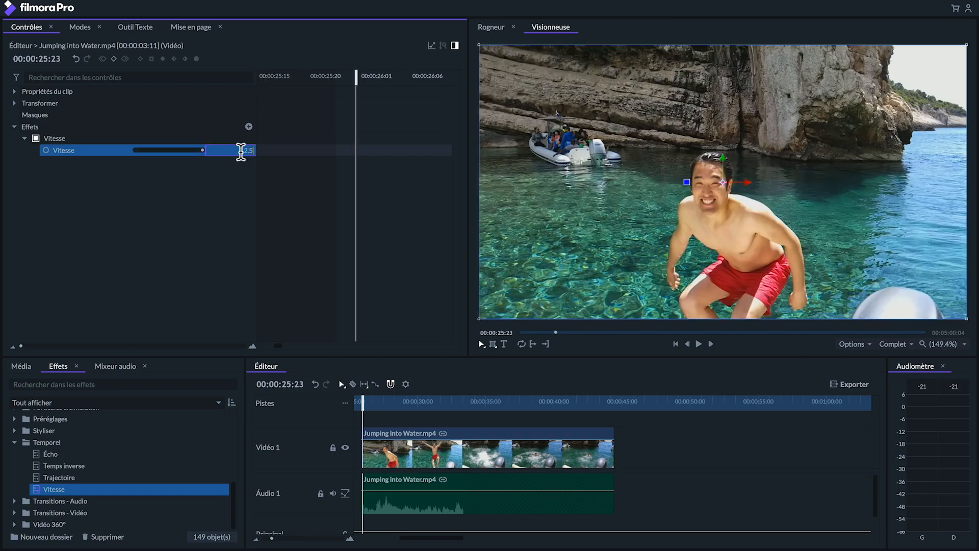
key("Return")
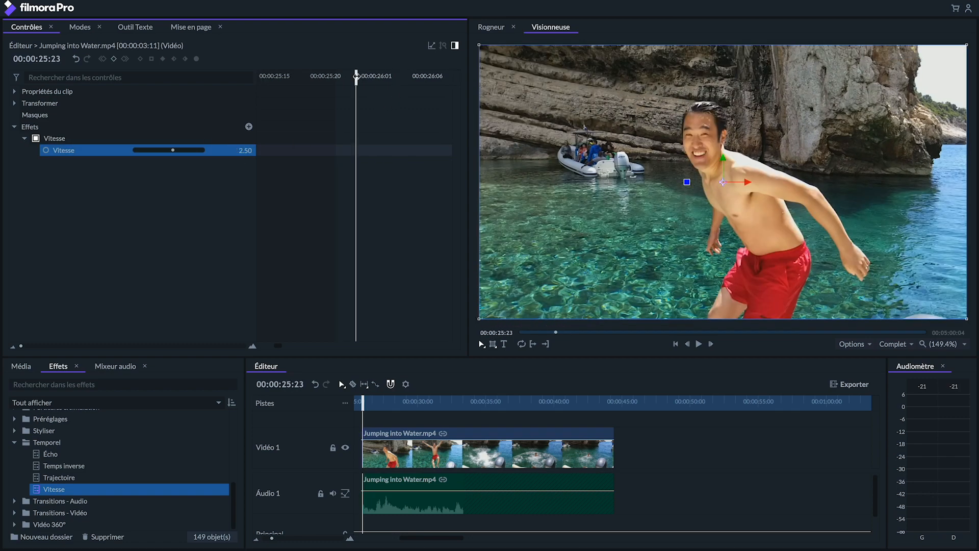
left_click_drag(355, 73, 433, 91)
left_click(46, 150)
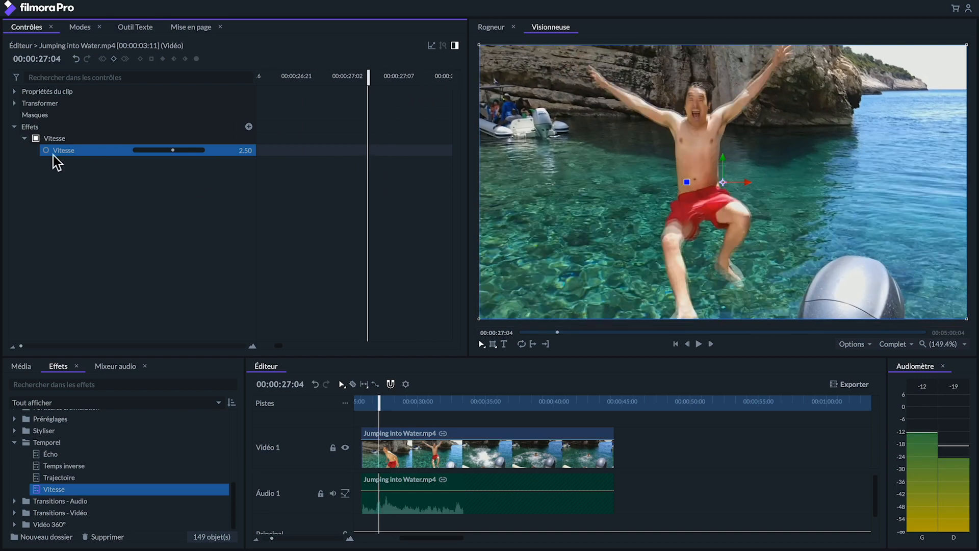
- Keyframe the Vitesse effect's speed at 1.00 at 00:00:27:09
left_click_drag(313, 77, 362, 71)
left_click(244, 150)
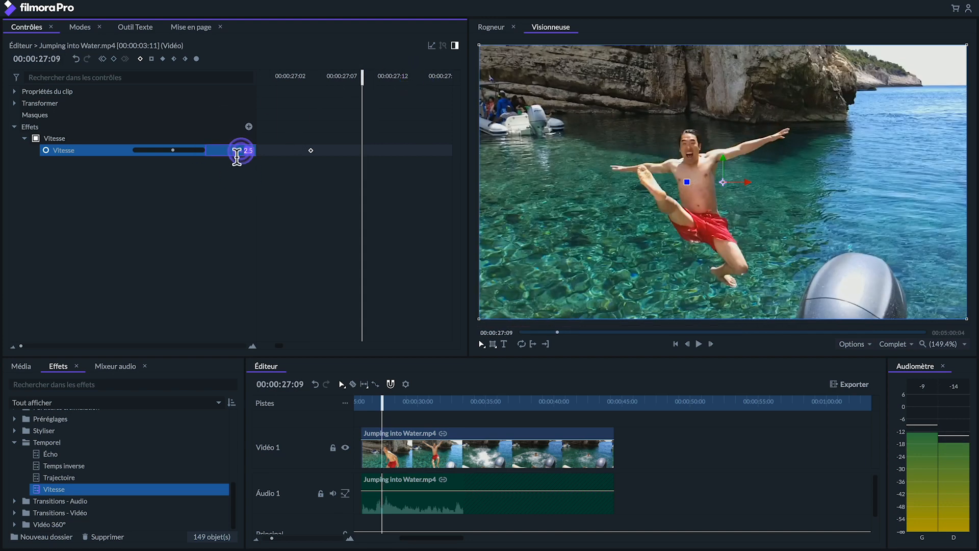
type("1")
key("Return")
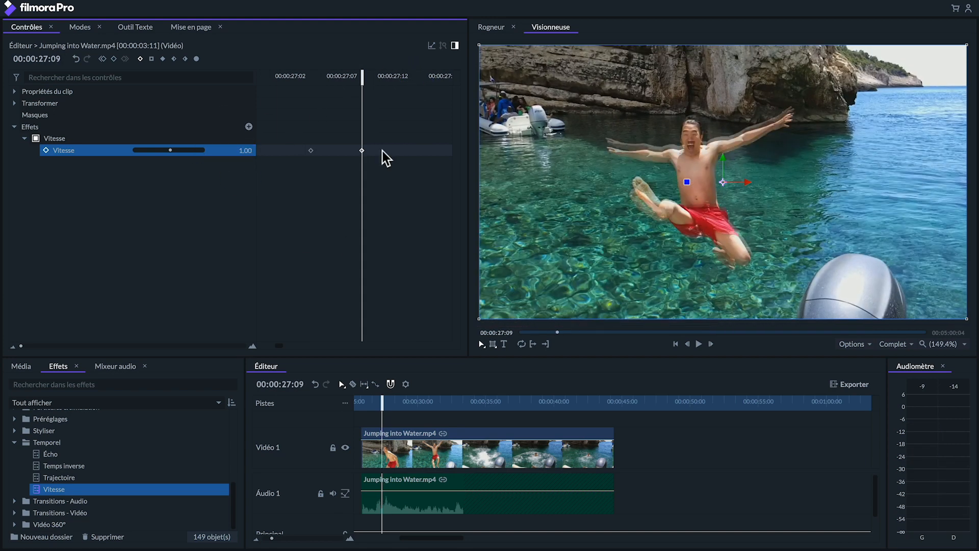
- Play back the Jumping into Water.mp4 clip from its start to review the keyframed speed change
left_click(365, 403)
key("space")
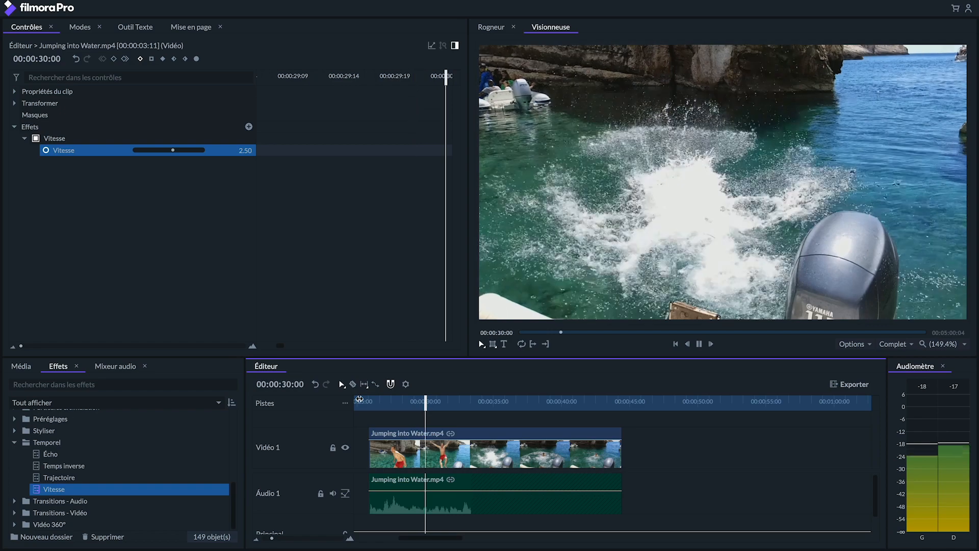
key("space")
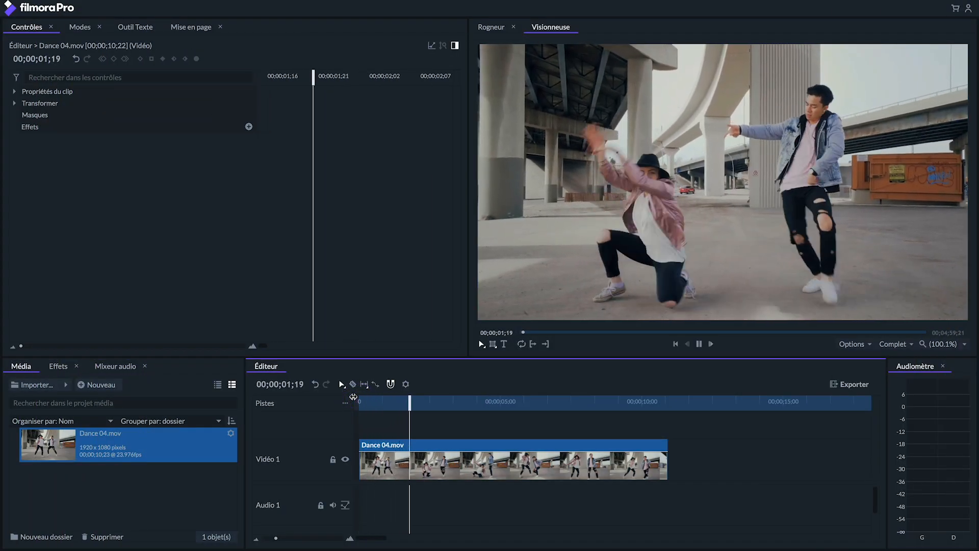
- Apply an effect from the Temporel folder to the Dance 04.mov clip and play it back
key("space")
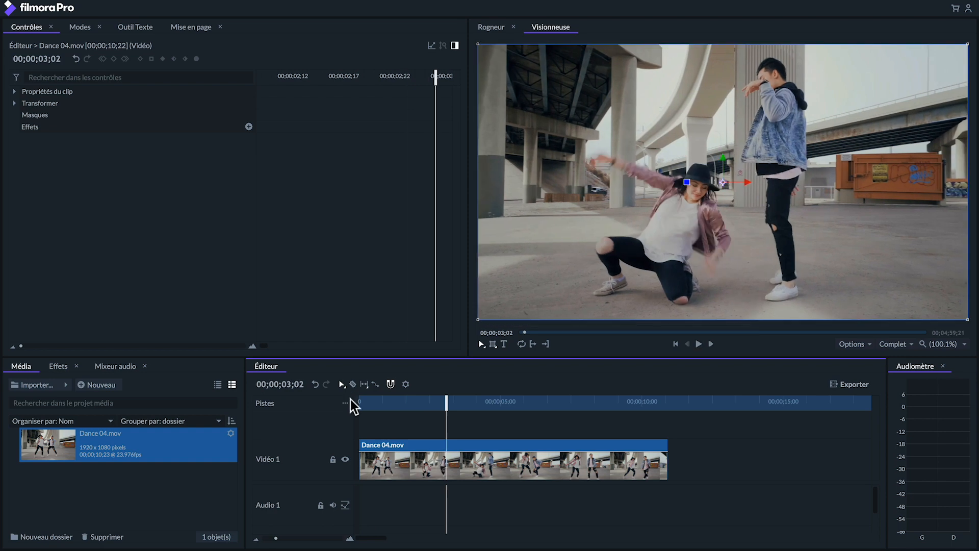
left_click(56, 369)
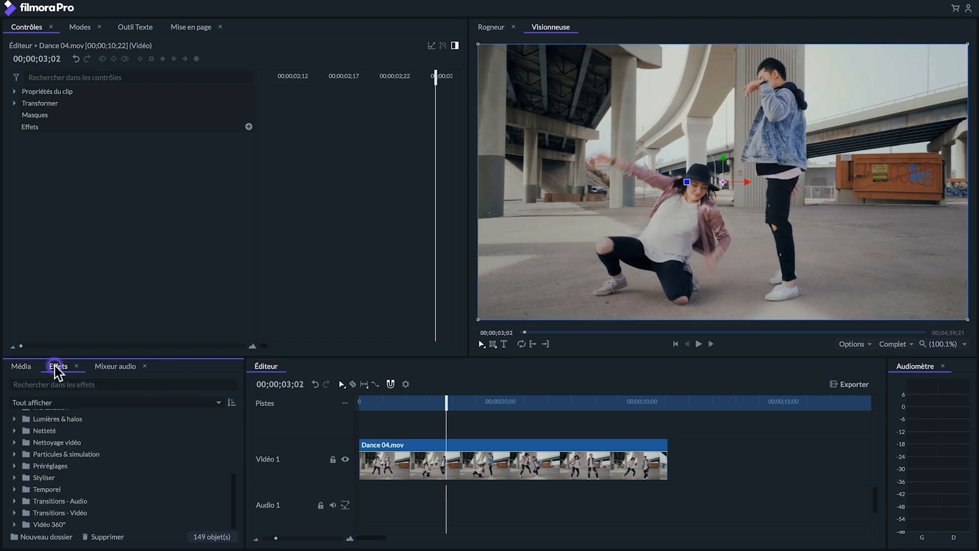
left_click(14, 489)
left_click_drag(61, 484, 417, 446)
key("space")
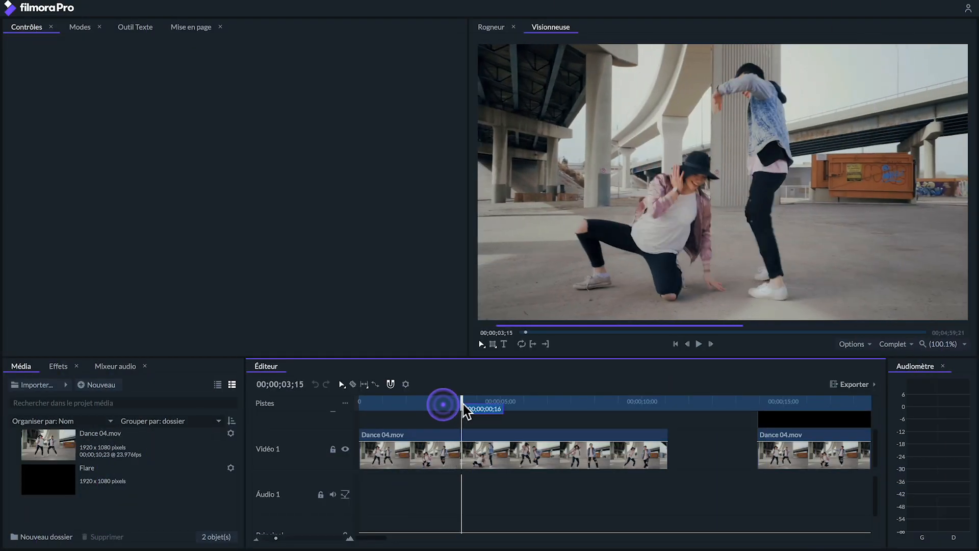
- Slice the first Dance 04.mov clip on Vidéo 1 at 00;00;03;08
mouse_move(464, 404)
left_mouse_down()
mouse_move(482, 412)
mouse_move(455, 410)
left_mouse_up()
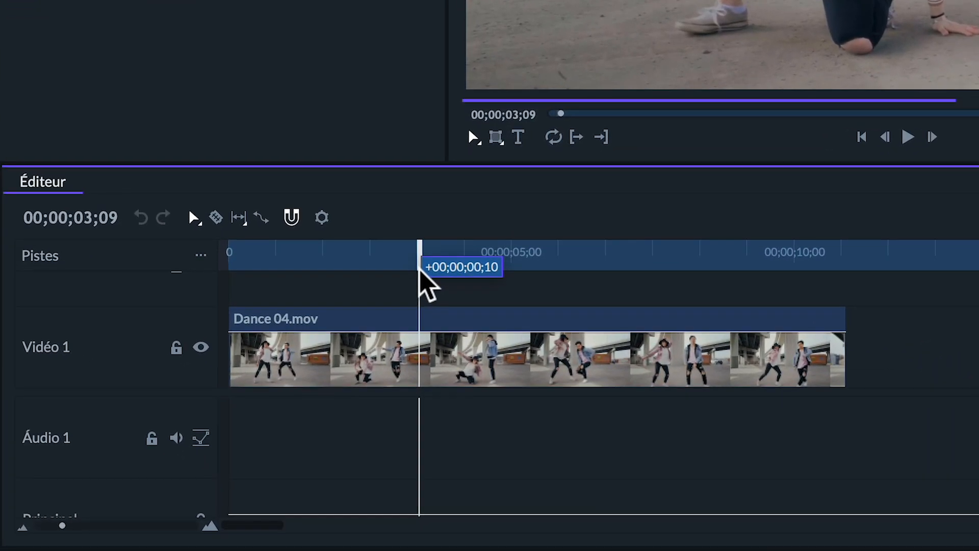
left_click_drag(420, 271, 417, 271)
key("c")
left_click(427, 320)
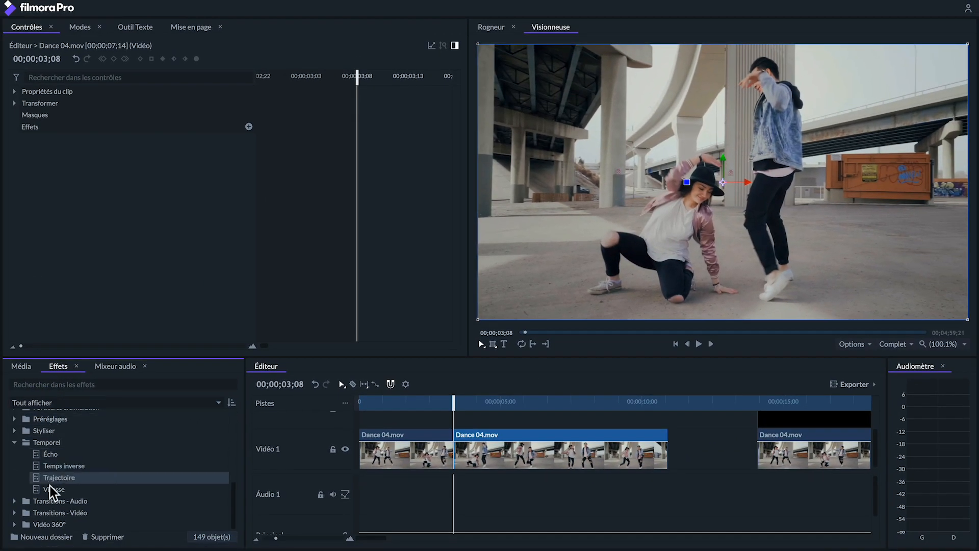
- Apply the Vitesse effect to the second piece of the sliced Dance 04.mov clip and set its speed to 0.00
left_click_drag(51, 488, 398, 456)
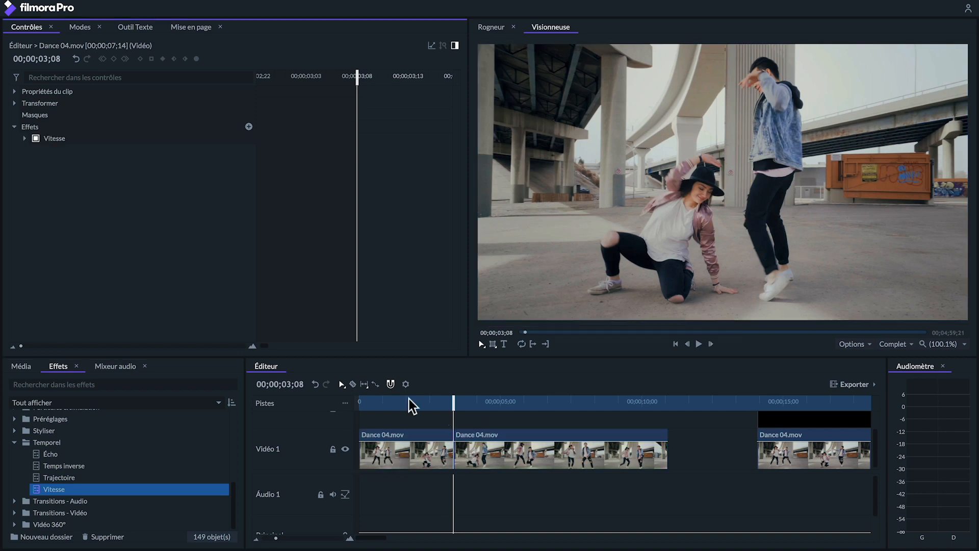
left_click(24, 139)
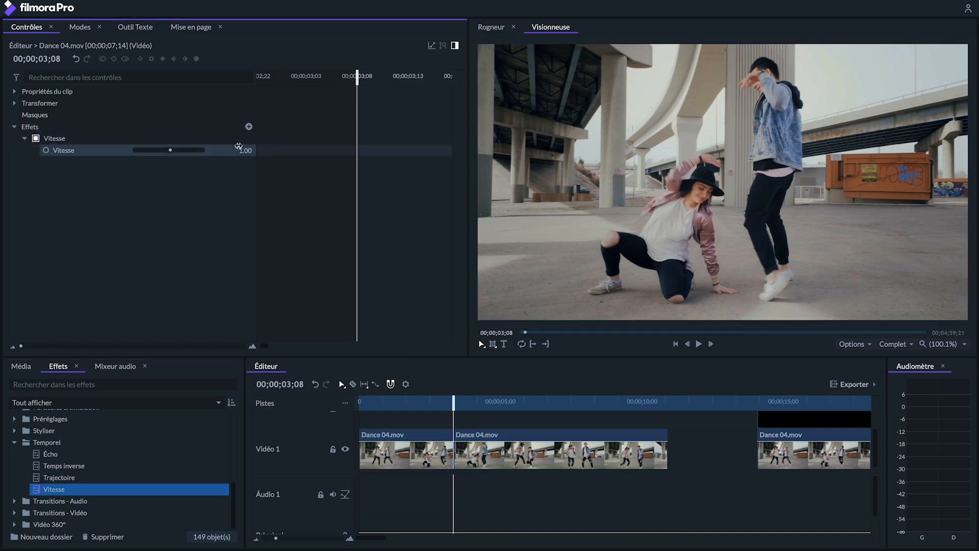
key("Return")
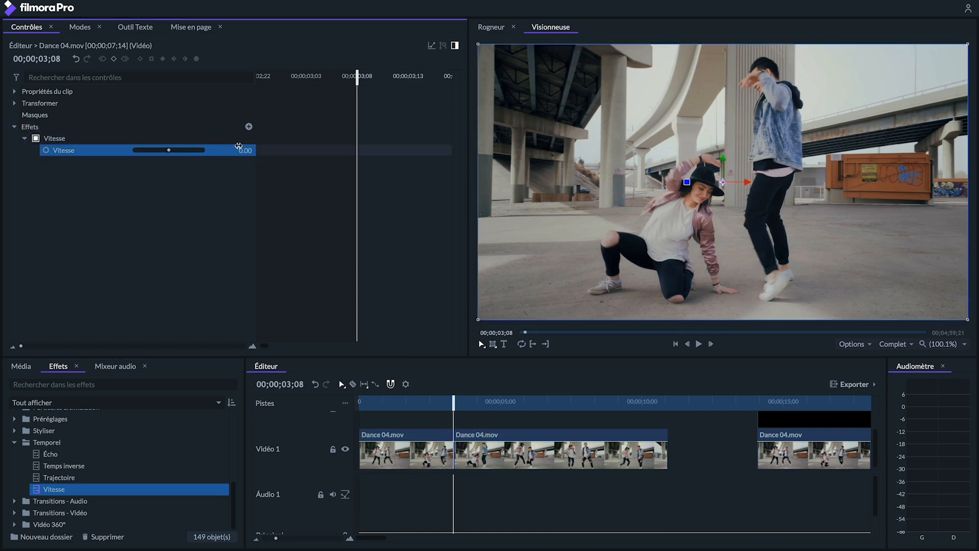
- Play back across the Dance 04.mov cut to check the freeze frame
left_click(430, 402)
key("space")
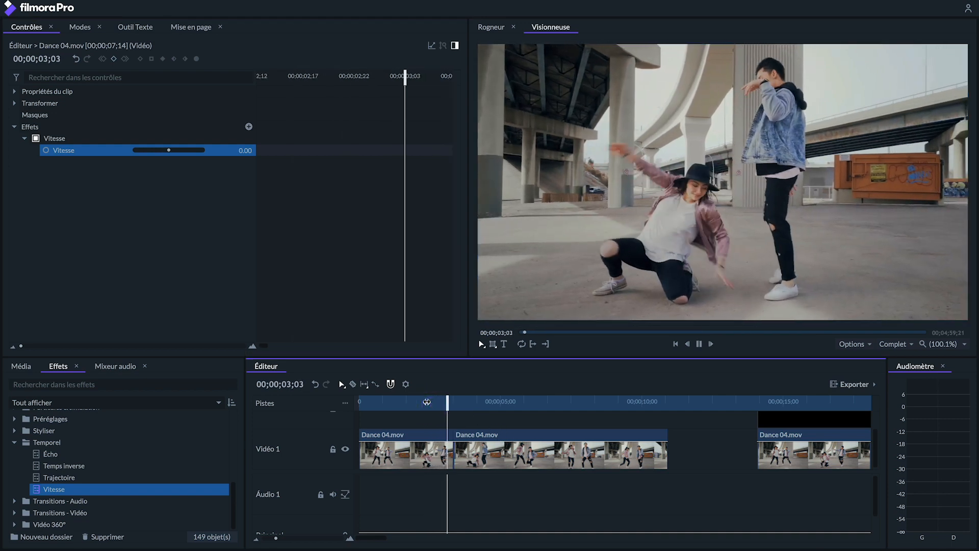
key("space")
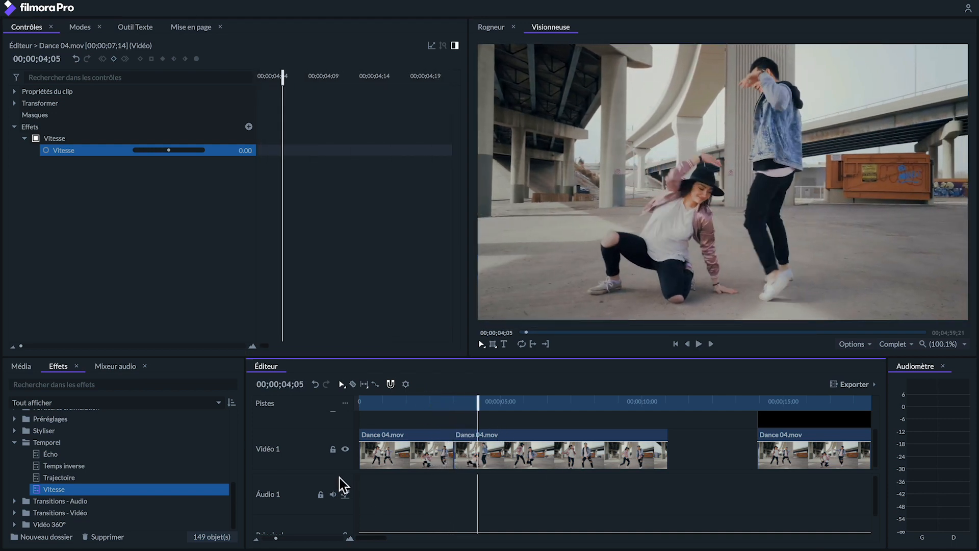
- Slice the stacked Flare and Dance 04.mov clips together at 00;00;24;16
left_click_drag(332, 466, 334, 499)
scroll(634, 456, "right", 5)
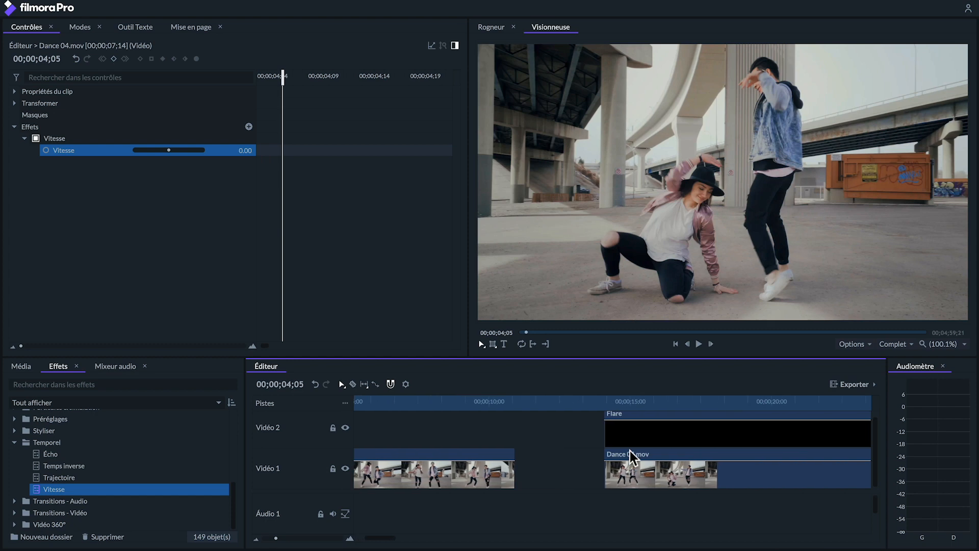
left_click_drag(548, 403, 731, 400)
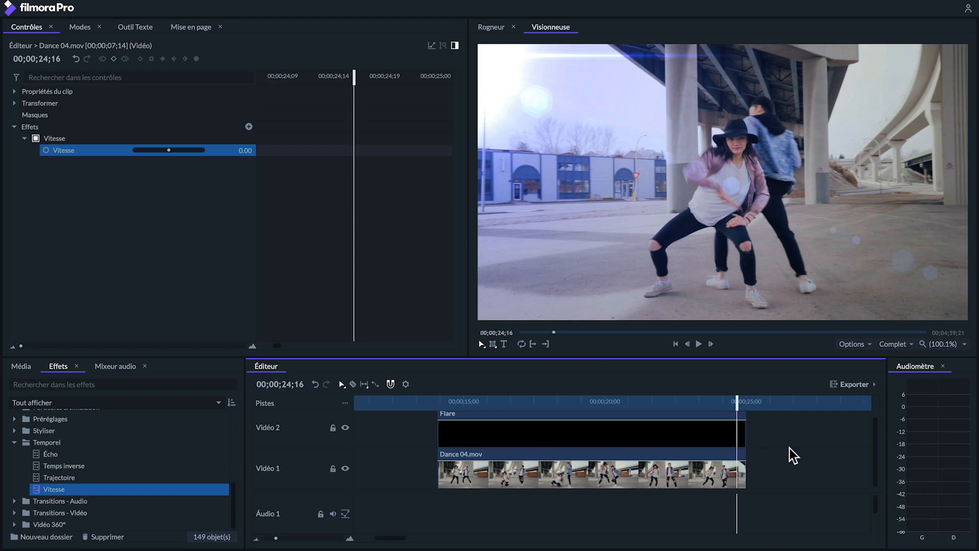
left_click_drag(804, 433, 735, 465)
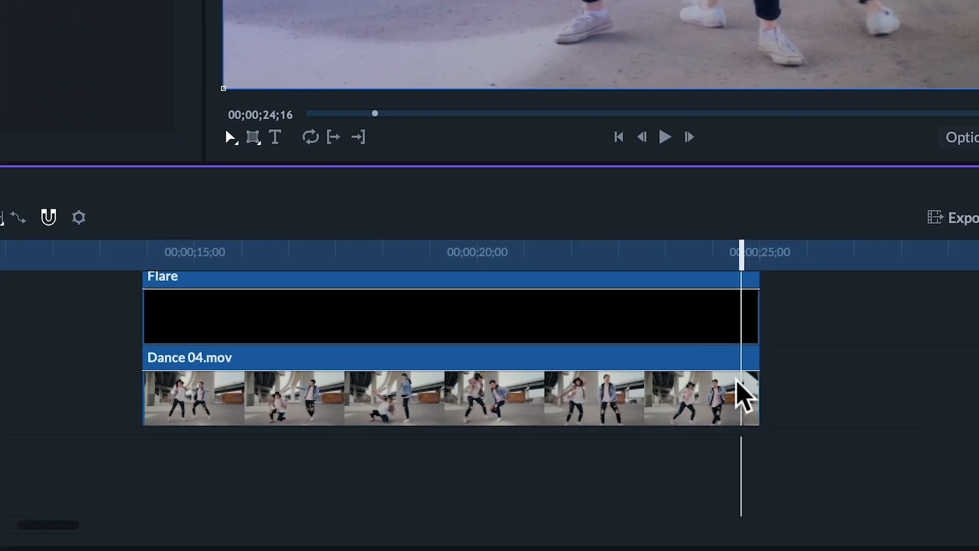
key("ctrl+b")
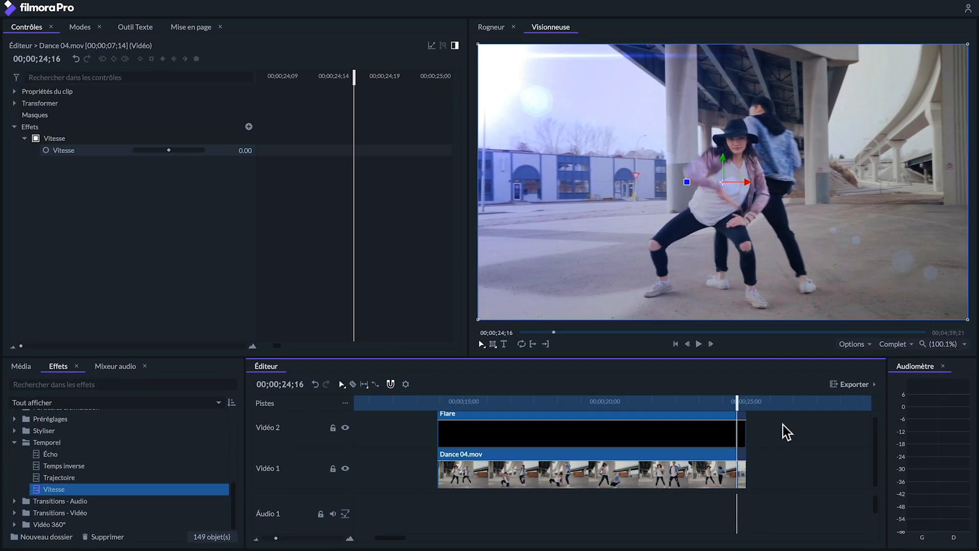
- Export the current frame to the Desktop as an image named Frame and import Frame.png into the project media
left_click(860, 346)
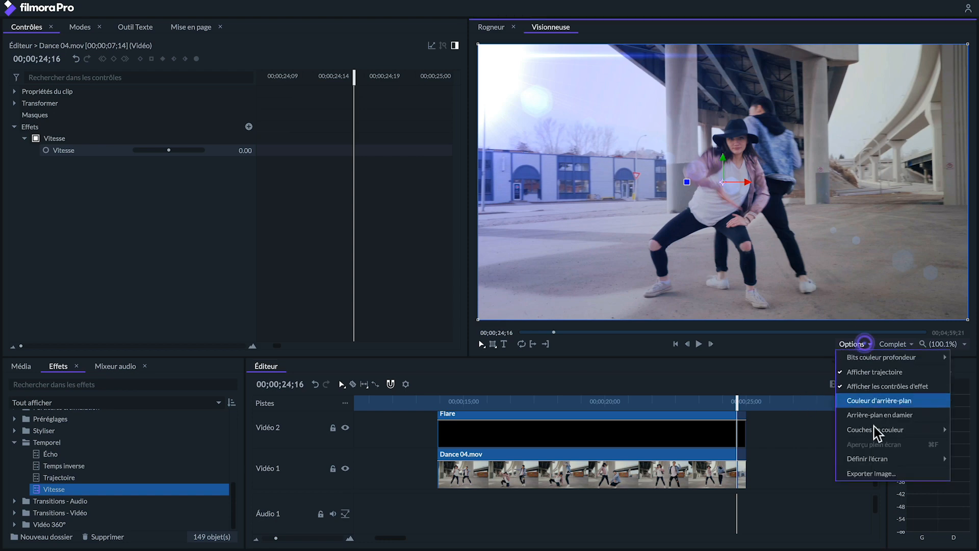
left_click(867, 474)
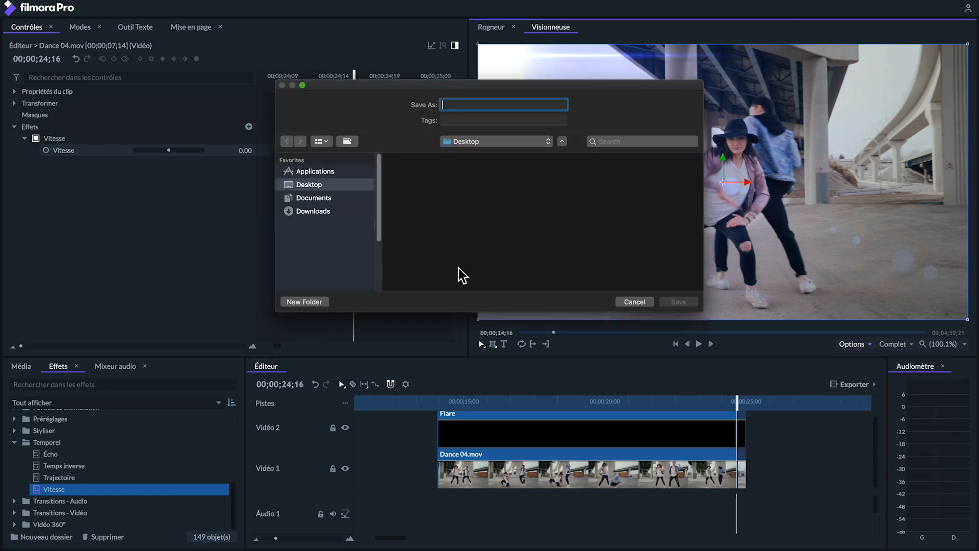
type("Frame")
key("Return")
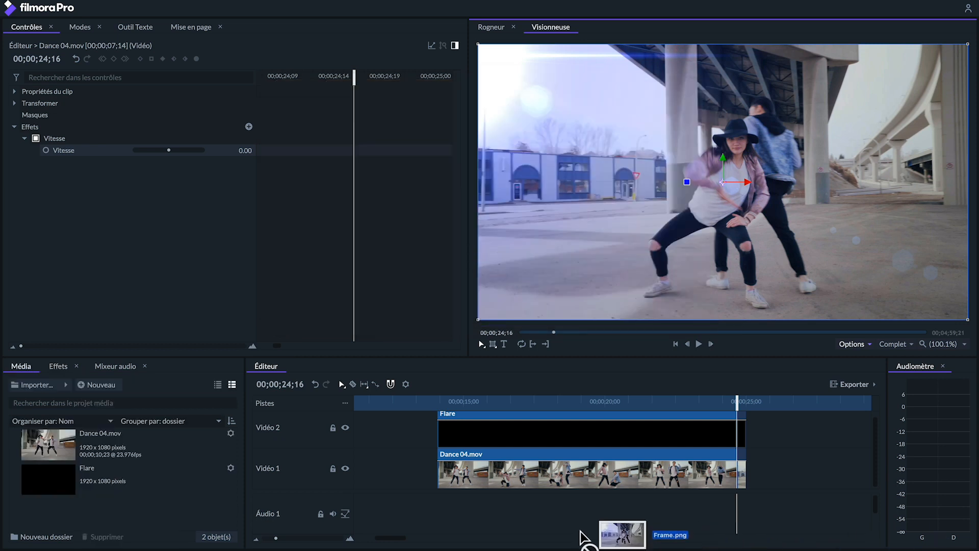
left_click_drag(582, 530, 105, 503)
- Move the end pieces of Flare and Dance 04.mov further along the timeline and place Frame.png on Vidéo 1 directly after the cut
scroll(314, 530, "left", 10)
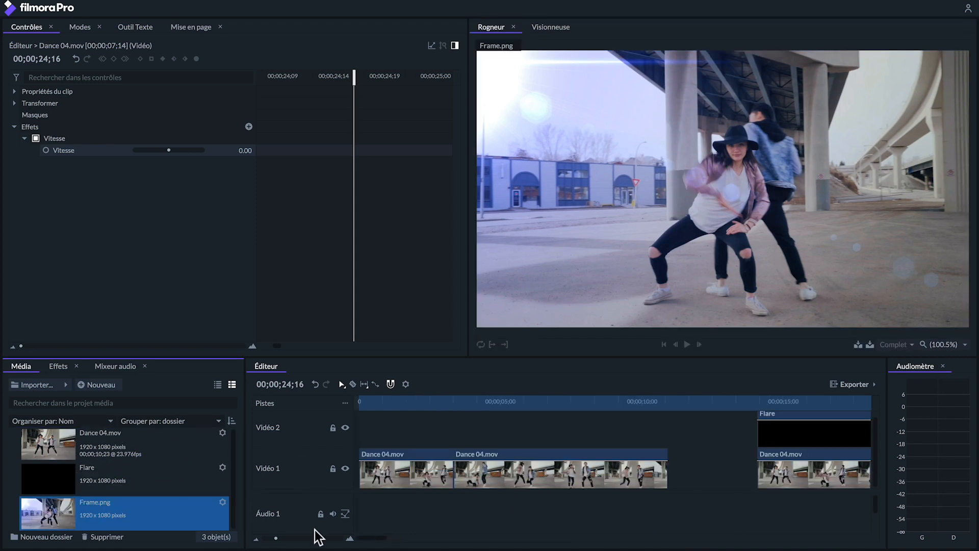
scroll(653, 518, "right", 10)
left_click_drag(751, 425, 867, 444)
left_click_drag(48, 513, 603, 467)
- Play back across the cut from Dance 04.mov into Frame.png to check the freeze
left_click(573, 401)
key("space")
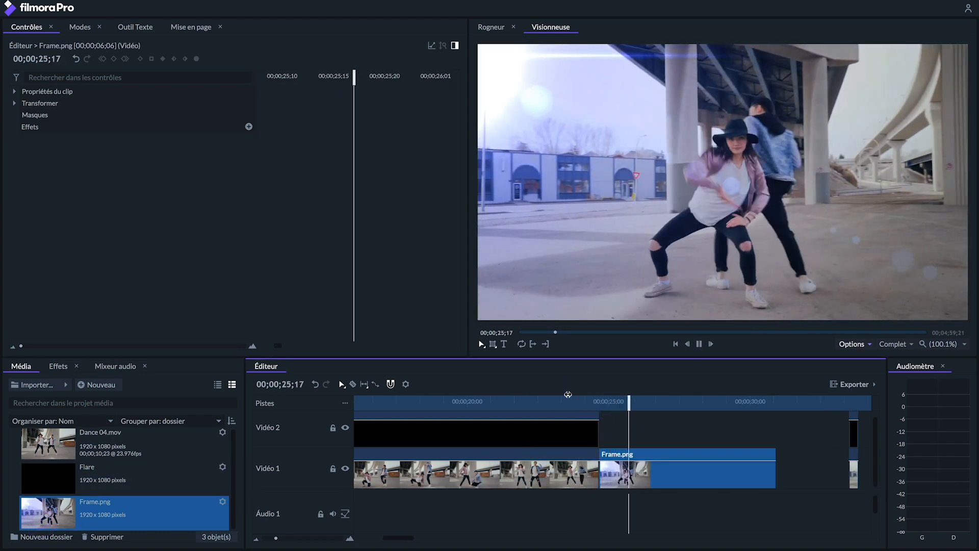
key("space")
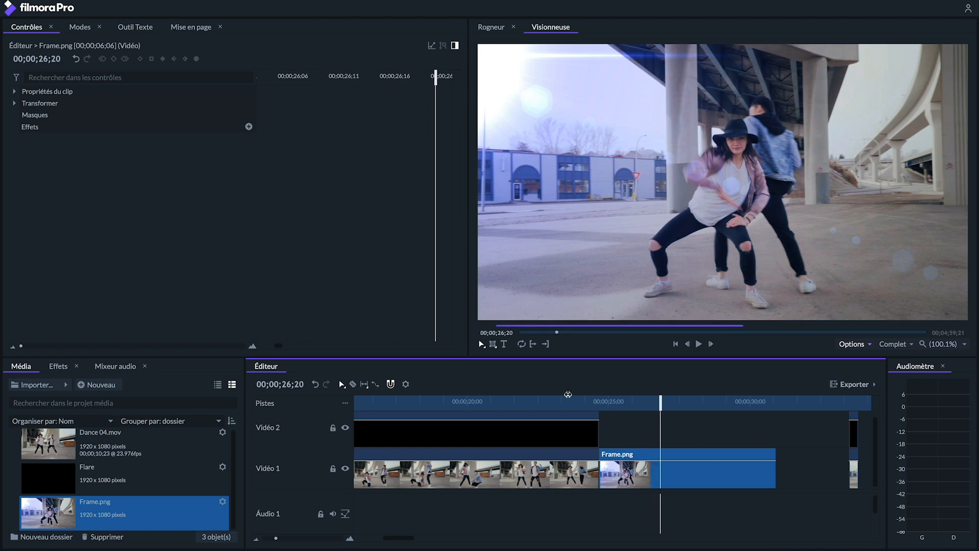